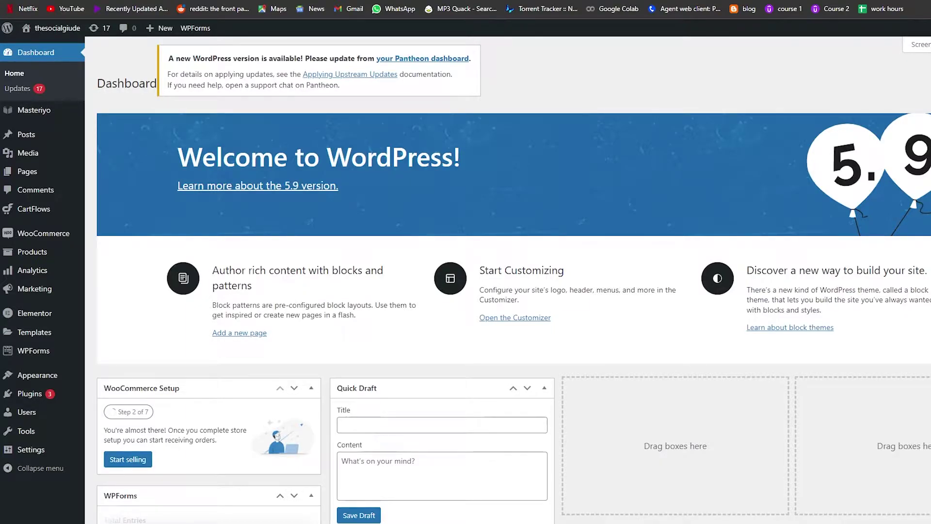
Search the plugins available to add to the site for "quiz".
mouse_move(29, 398)
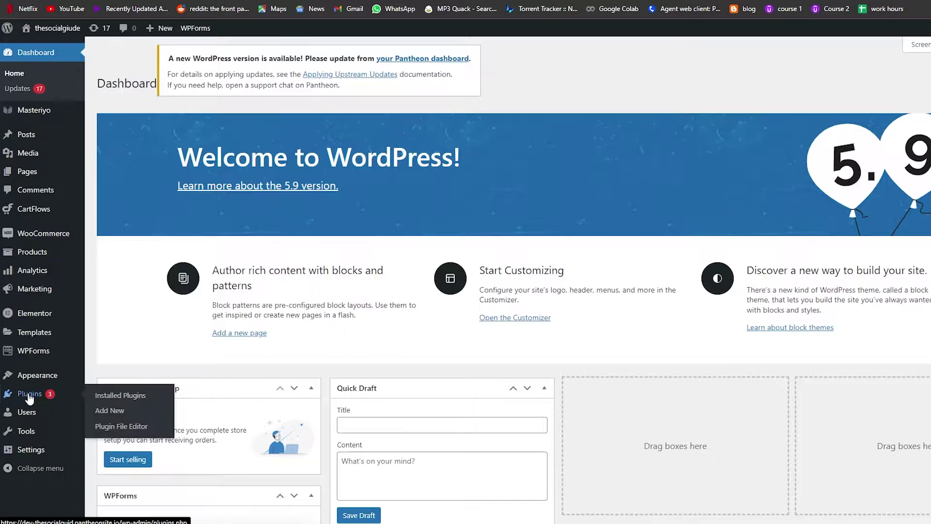
click(105, 412)
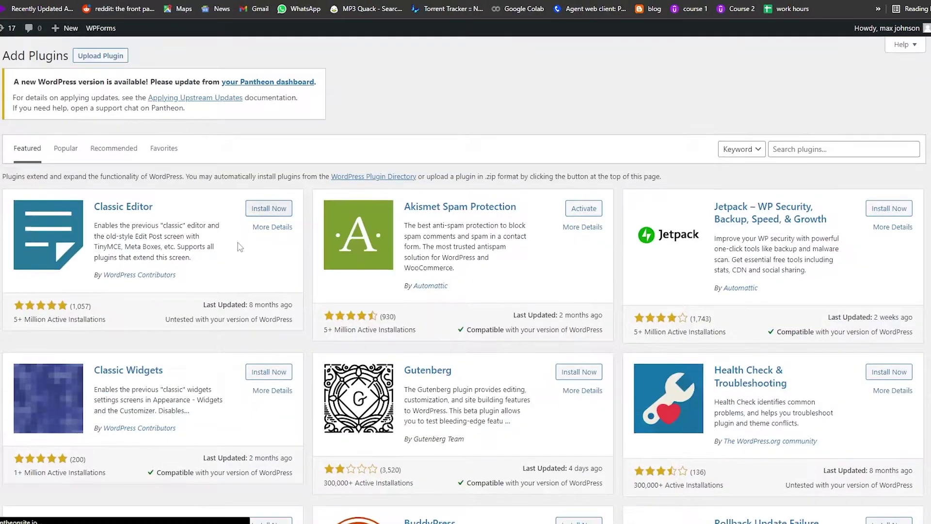
scroll(432, 277, down, 6)
scroll(606, 345, up, 7)
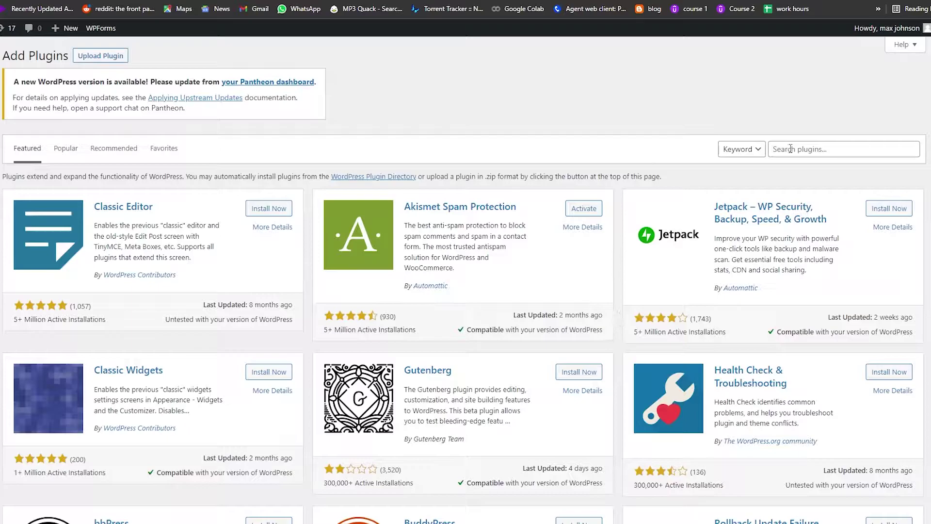
click(798, 148)
text(quiz)
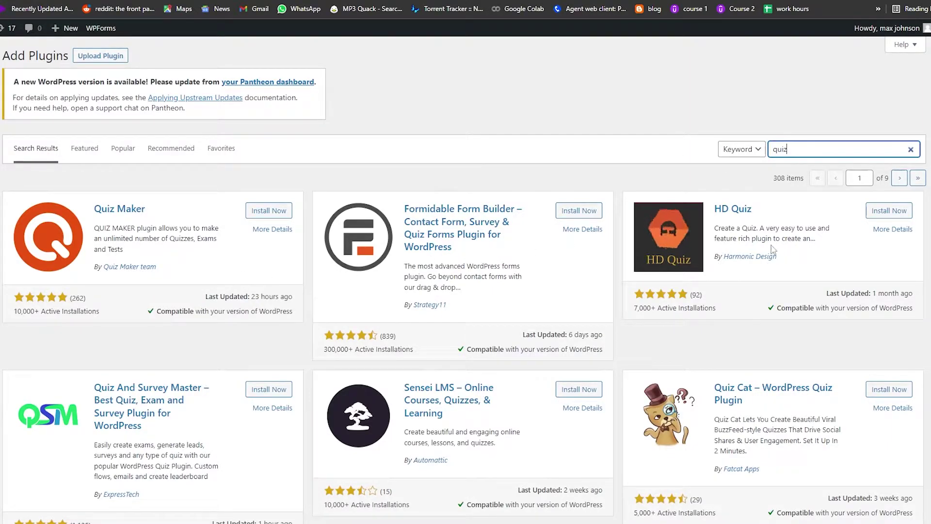
Look through the quiz plugins found, and install and activate the Quiz Maker plugin.
scroll(766, 253, down, 2)
scroll(766, 254, down, 2)
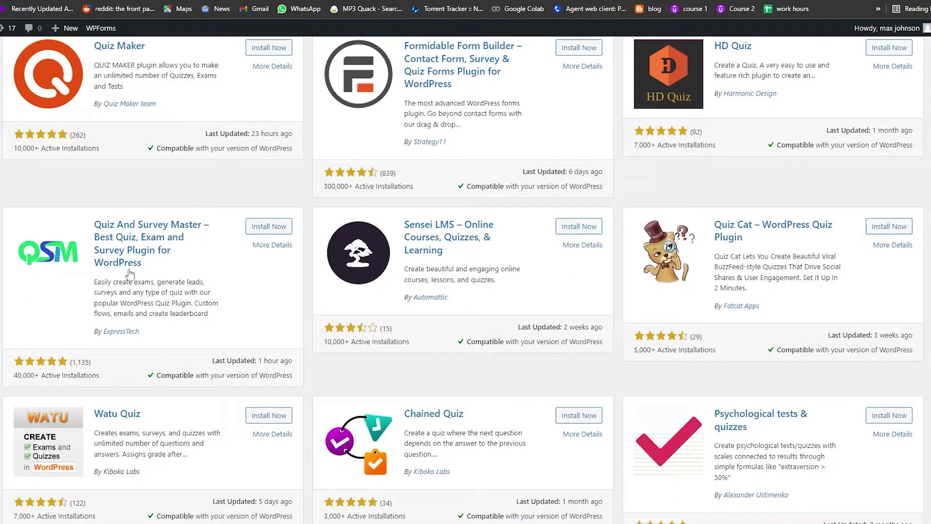
scroll(208, 253, down, 7)
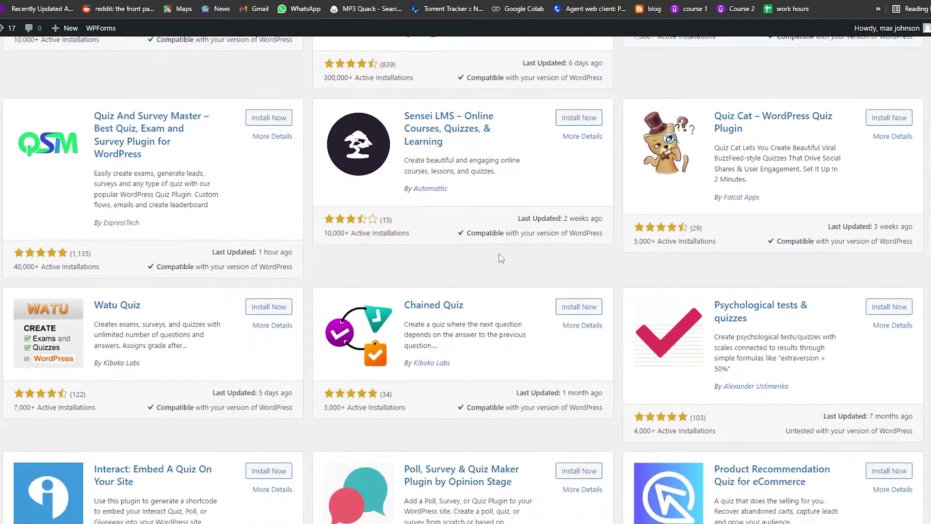
scroll(445, 239, down, 1)
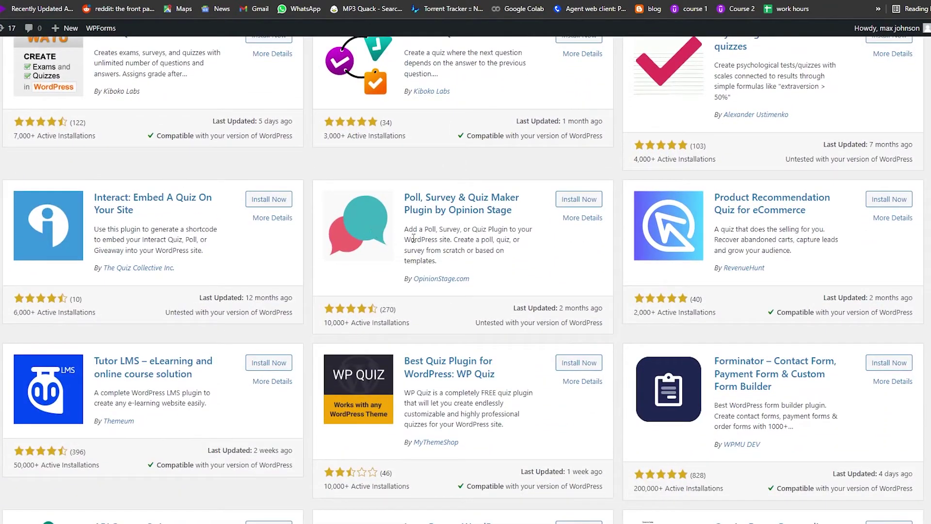
scroll(413, 238, up, 10)
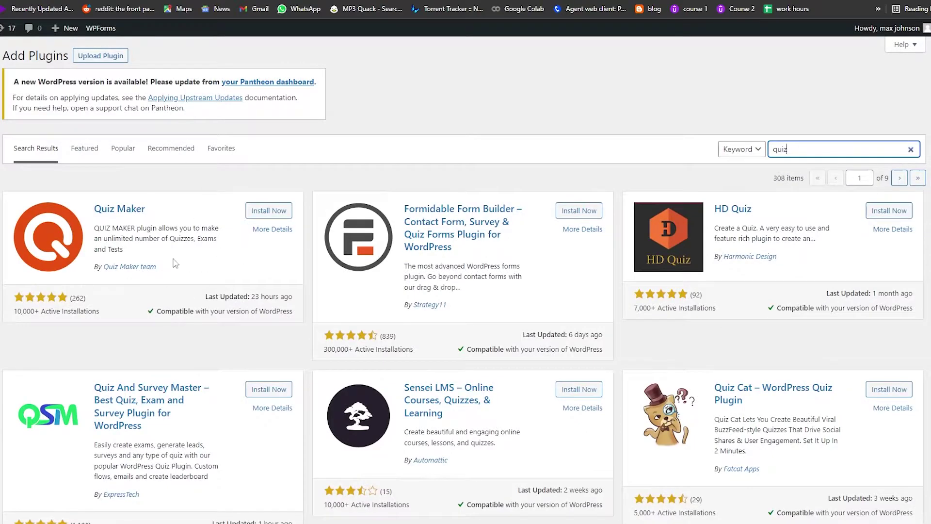
click(270, 211)
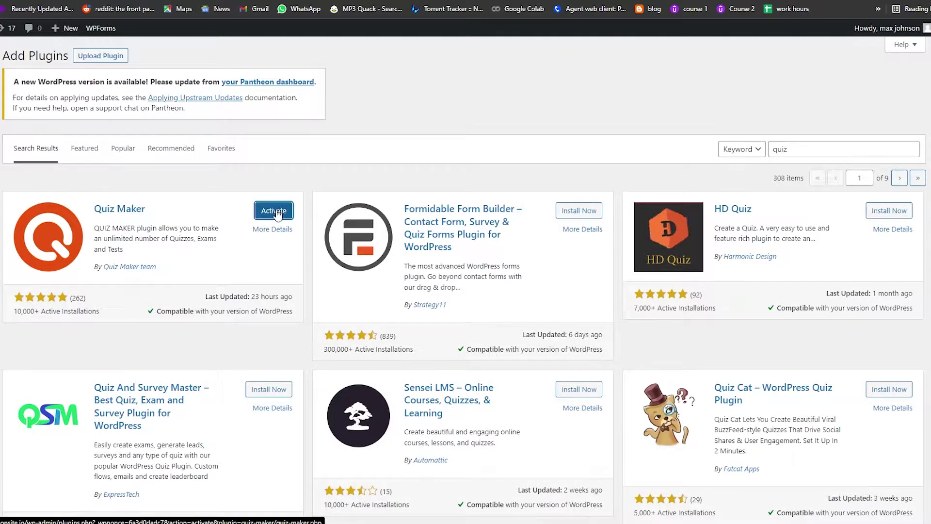
click(277, 216)
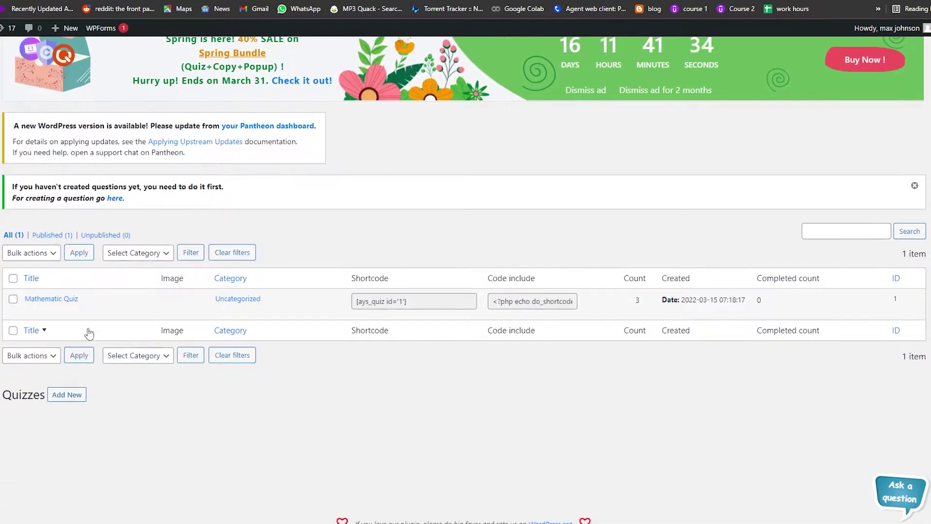
Review Quiz Maker's quiz list and its list of sample questions.
mouse_move(77, 314)
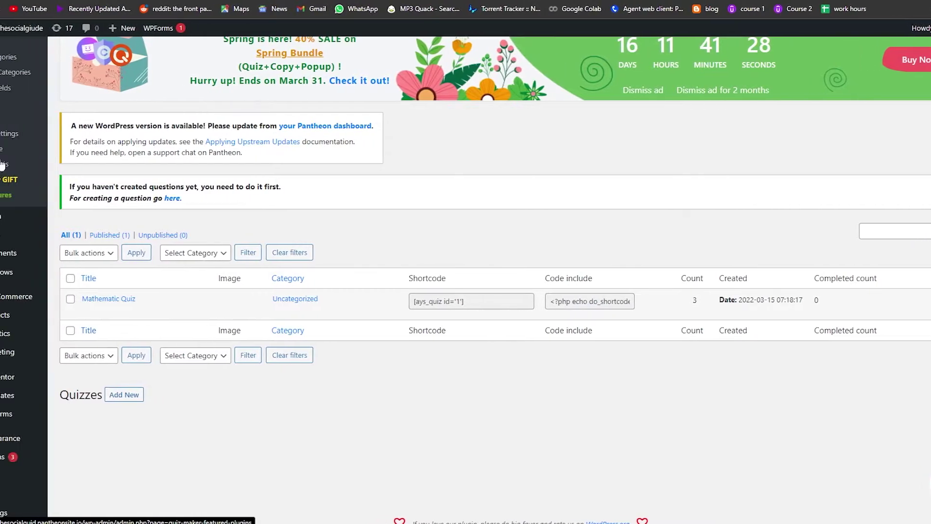
scroll(465, 290, up, 2)
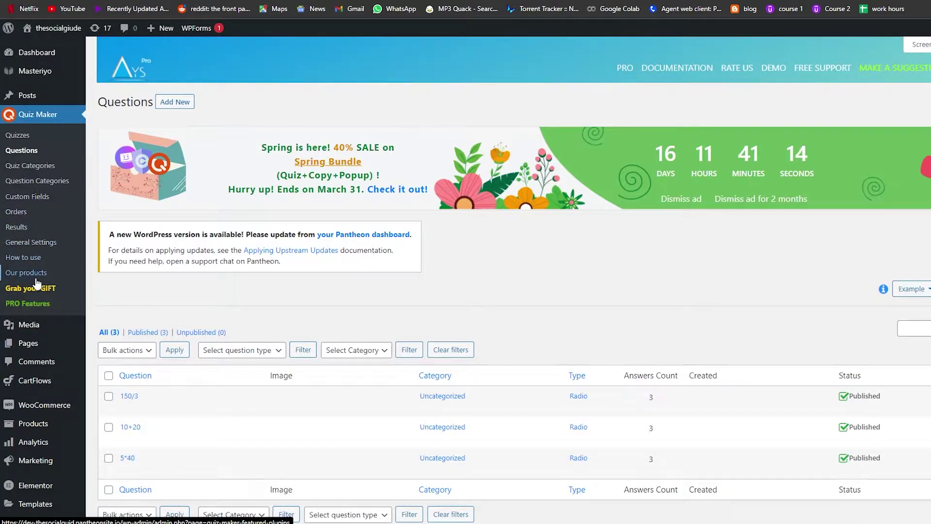
scroll(121, 280, down, 1)
scroll(126, 277, down, 2)
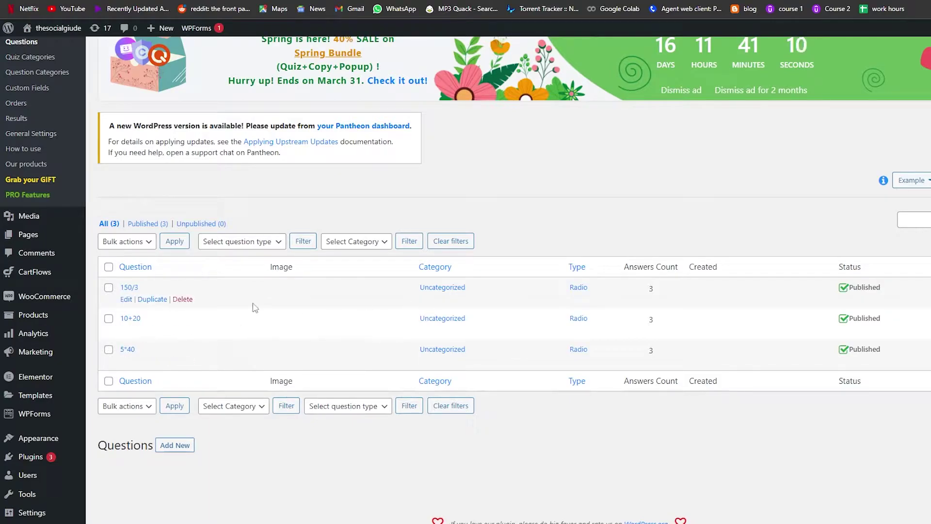
scroll(58, 194, up, 4)
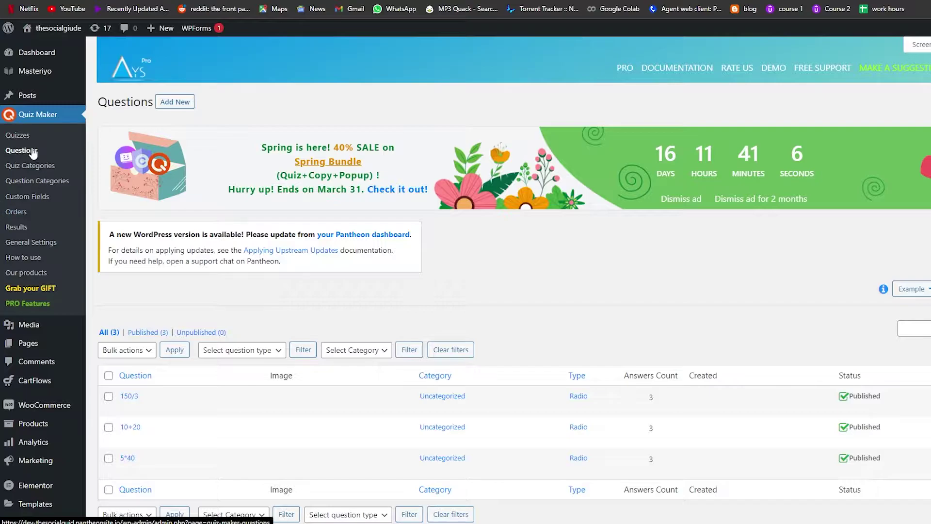
Open the Mathematic Quiz for editing and go through its general settings down to the question list.
click(25, 138)
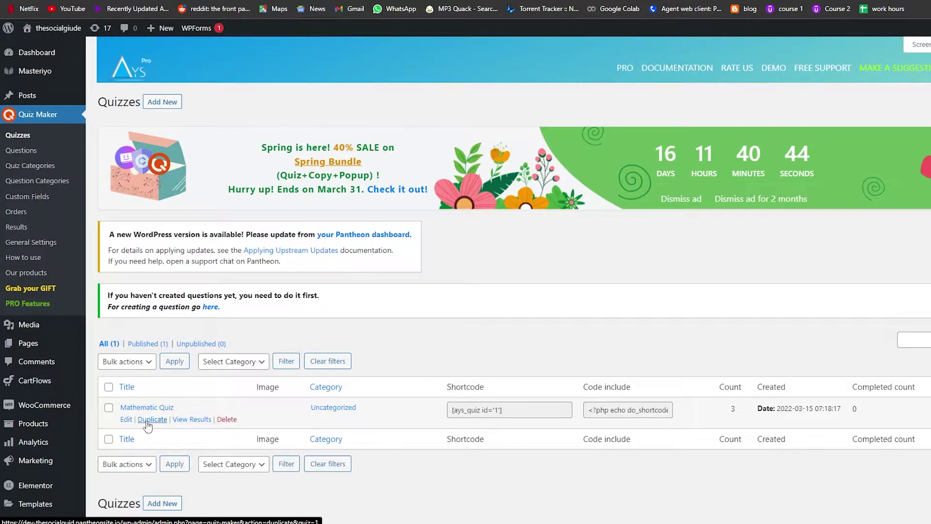
click(129, 421)
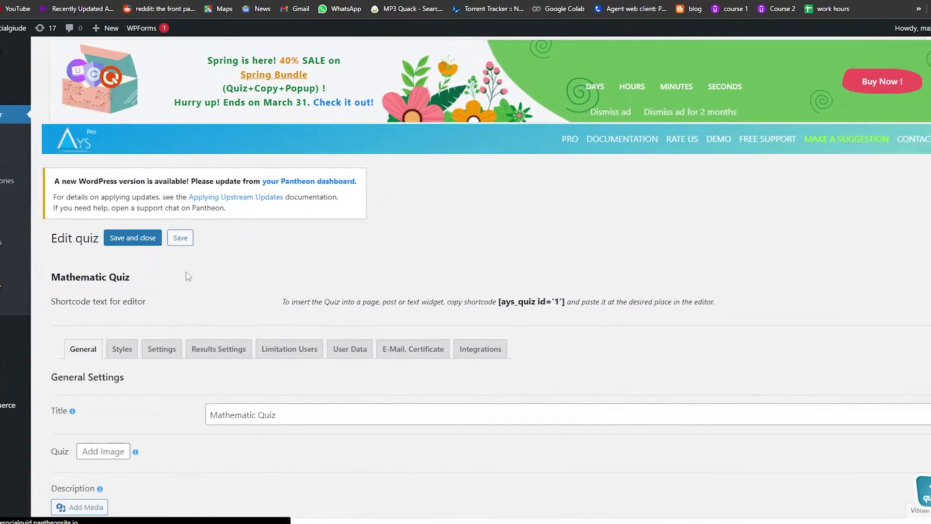
scroll(255, 309, down, 2)
scroll(165, 308, down, 1)
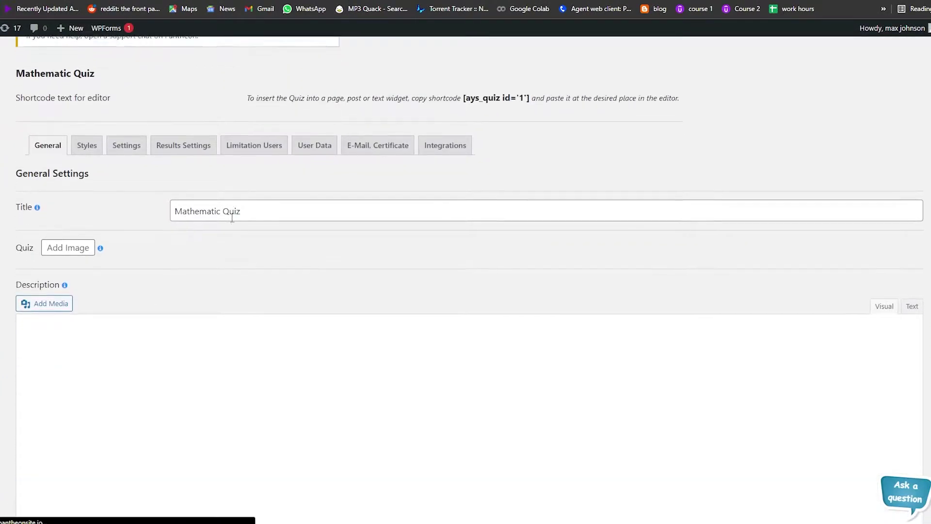
scroll(188, 204, down, 5)
scroll(172, 189, down, 1)
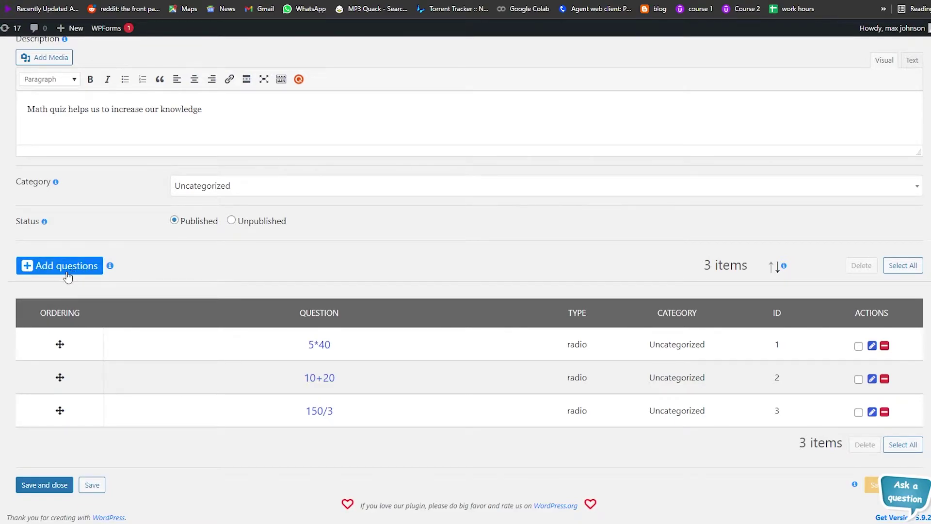
Check the available quiz categories, keep Uncategorized, and save the Mathematic Quiz while staying in its editor.
click(235, 193)
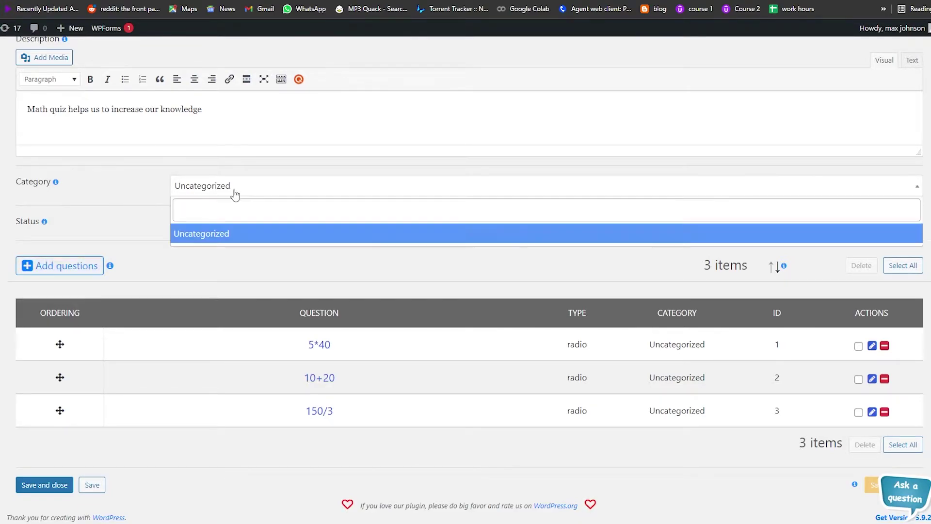
click(255, 194)
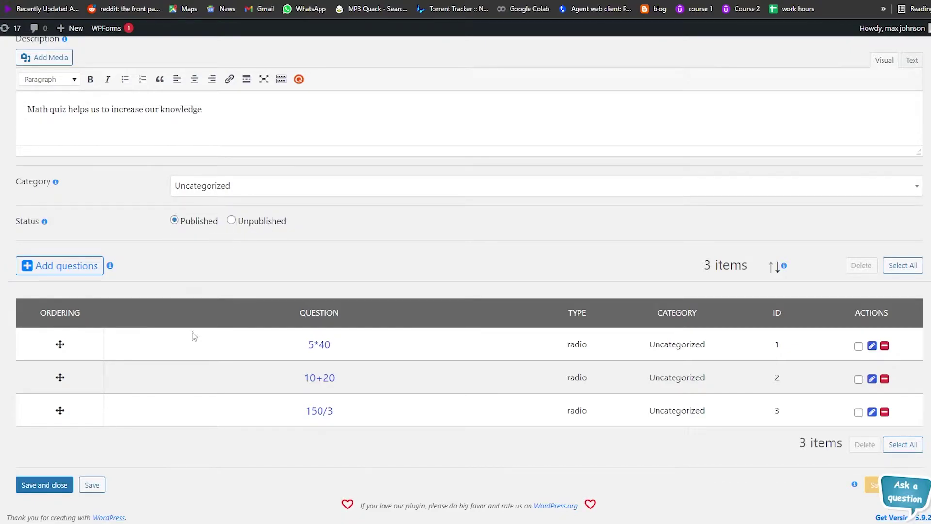
click(91, 485)
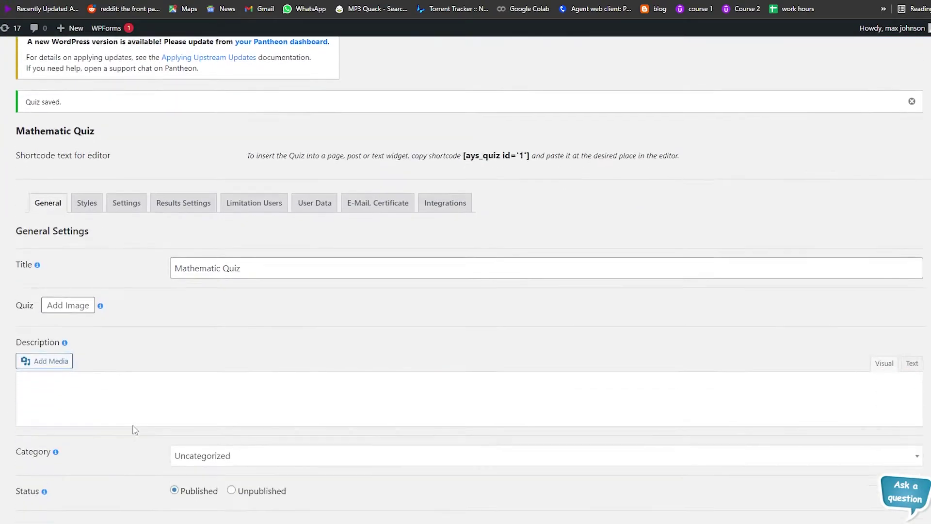
Examine the Mathematic Quiz's style options, including themes, colors, dimensions, image and box shadow settings, and the live preview.
scroll(131, 430, down, 3)
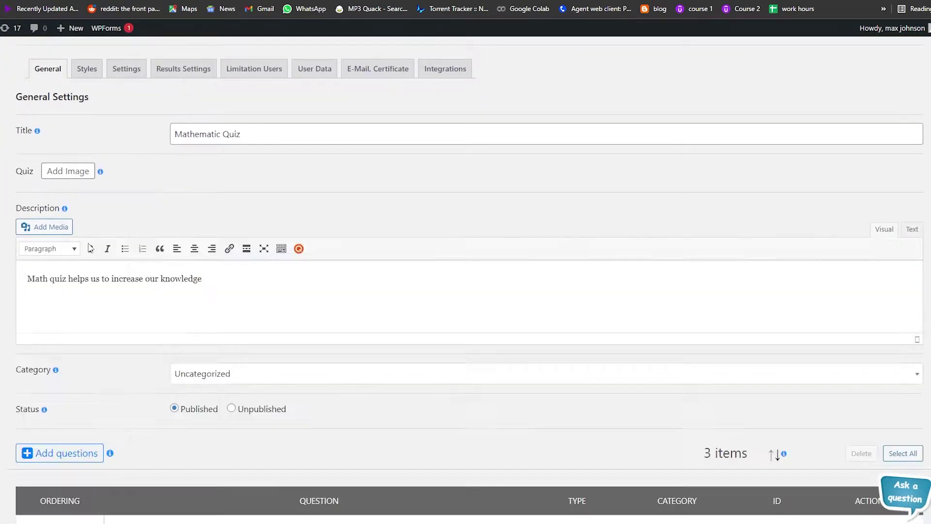
click(81, 73)
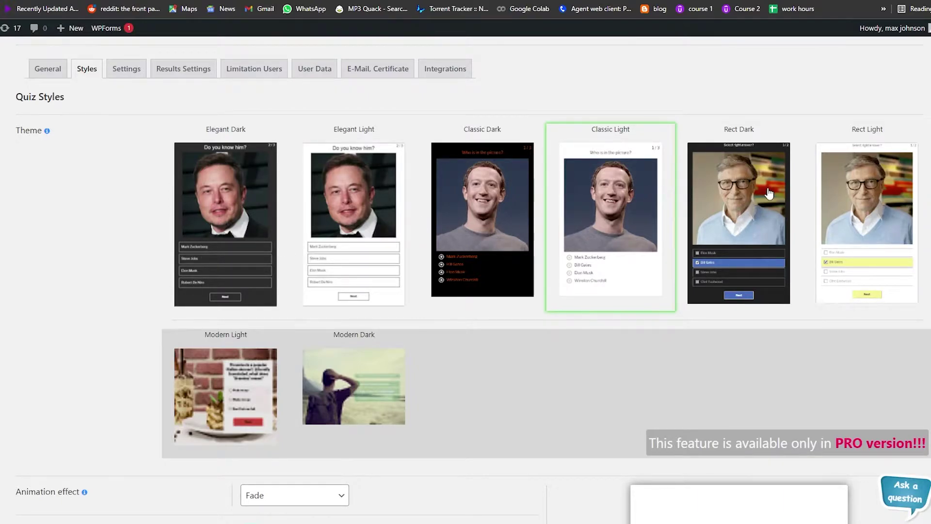
scroll(353, 369, down, 1)
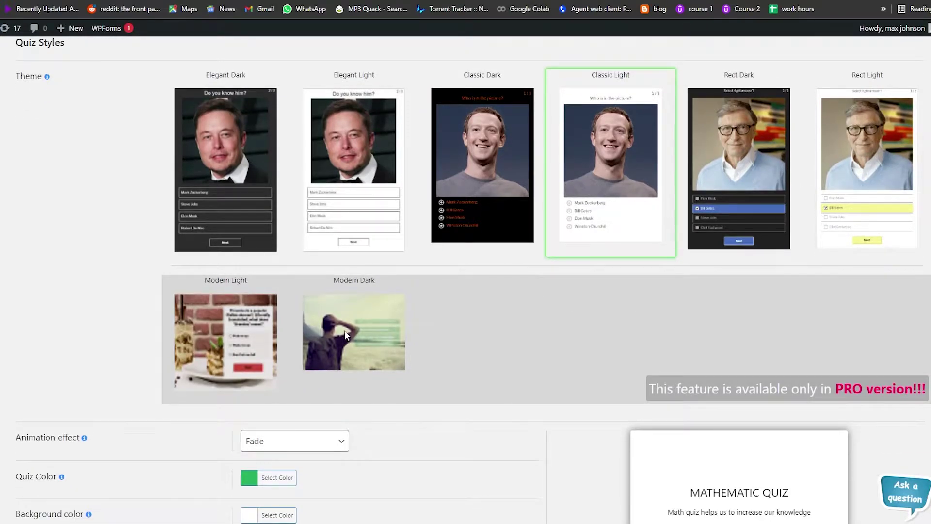
scroll(344, 330, up, 2)
scroll(256, 295, down, 5)
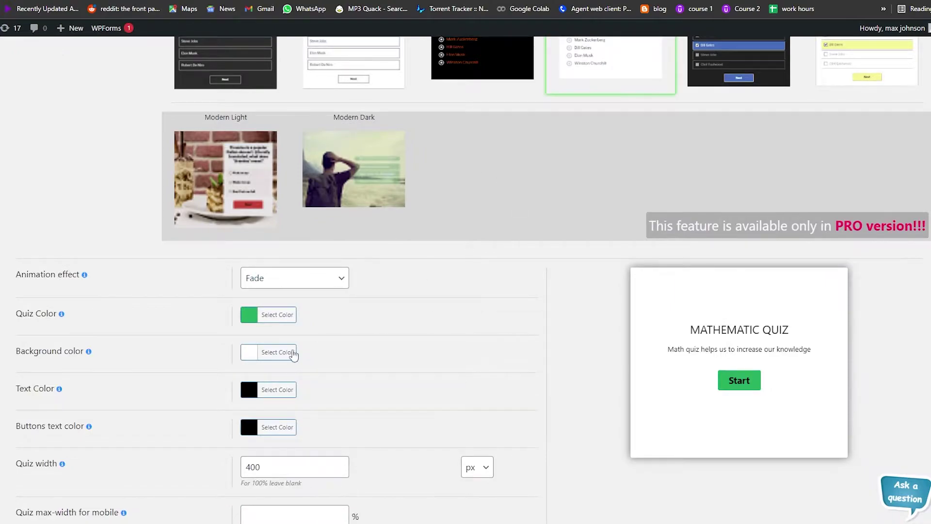
scroll(117, 270, down, 2)
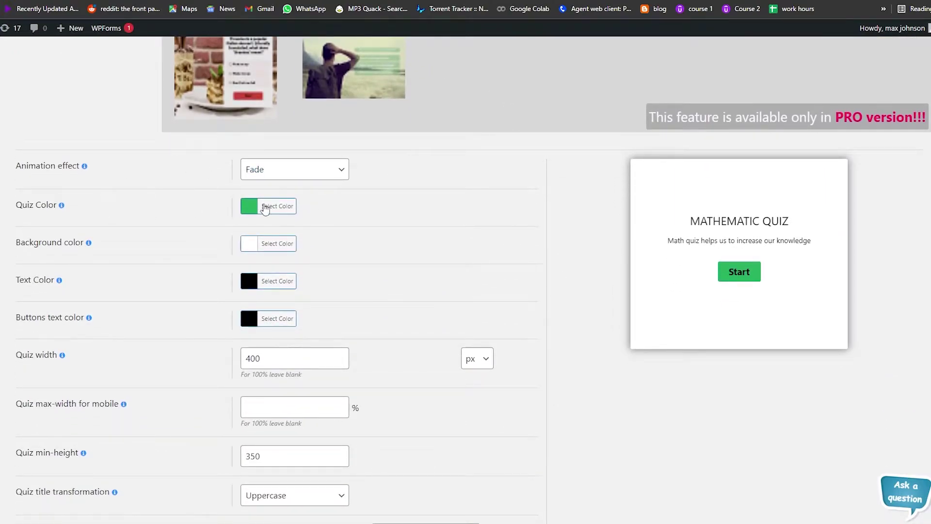
scroll(271, 225, down, 3)
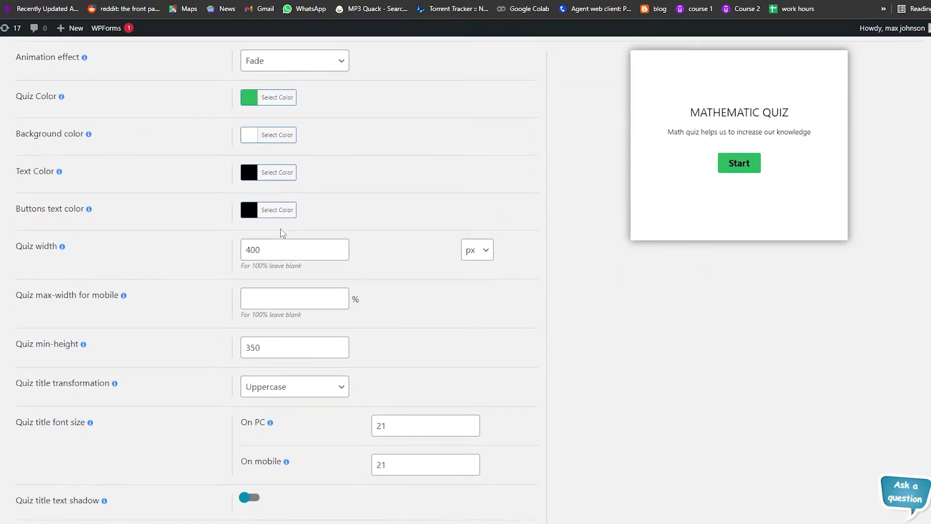
scroll(286, 250, down, 8)
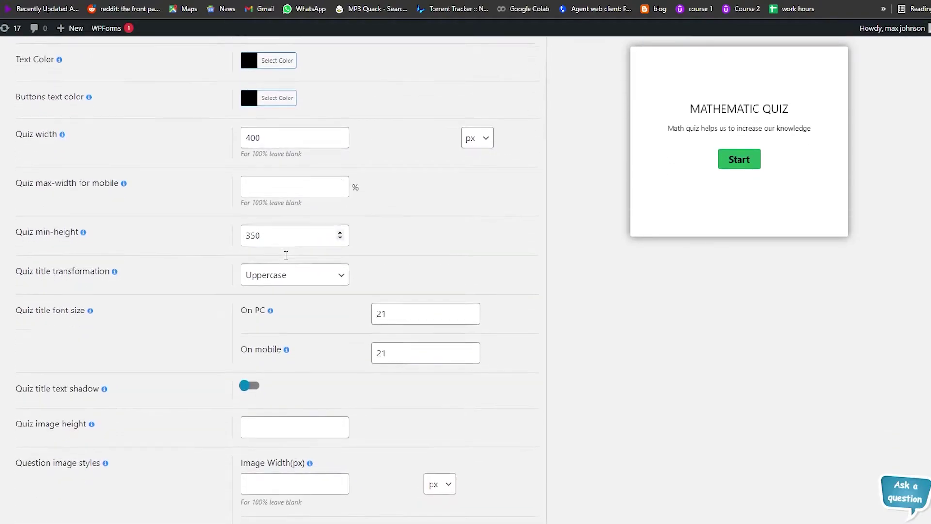
scroll(284, 259, down, 8)
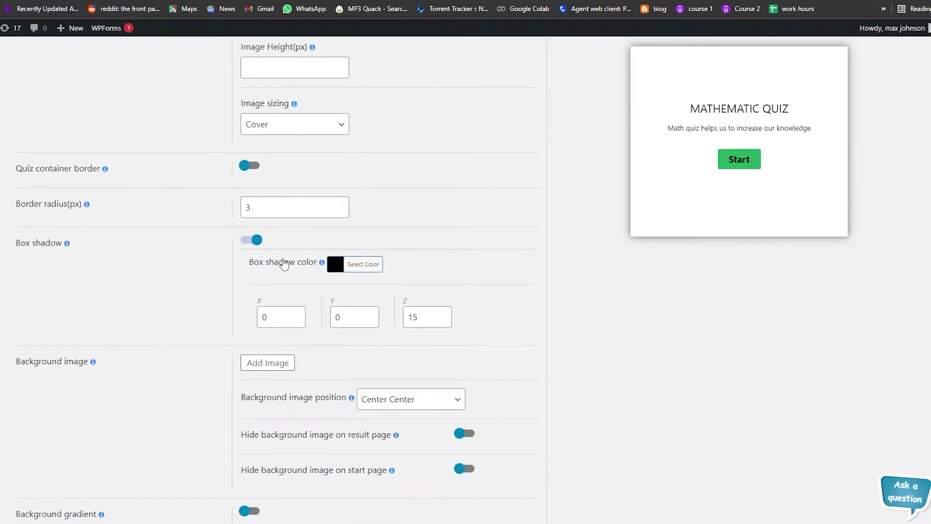
scroll(284, 264, up, 6)
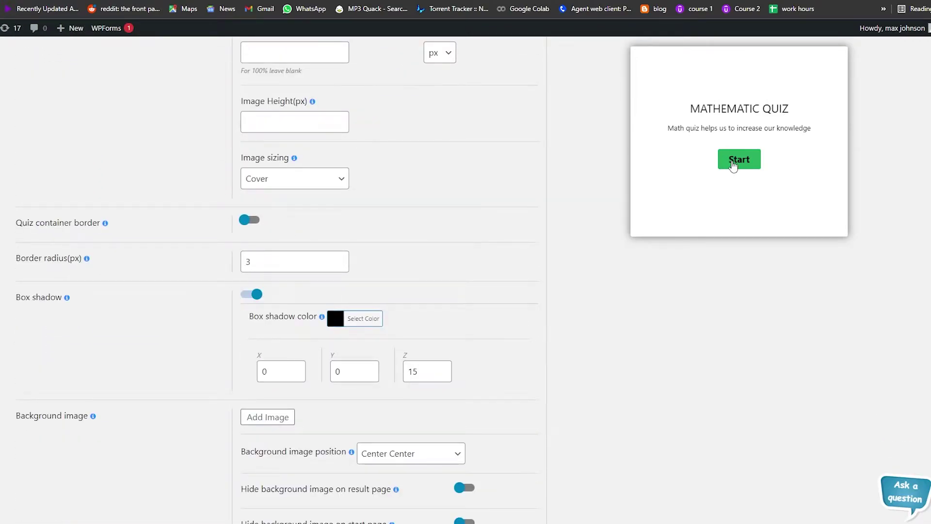
scroll(790, 298, up, 10)
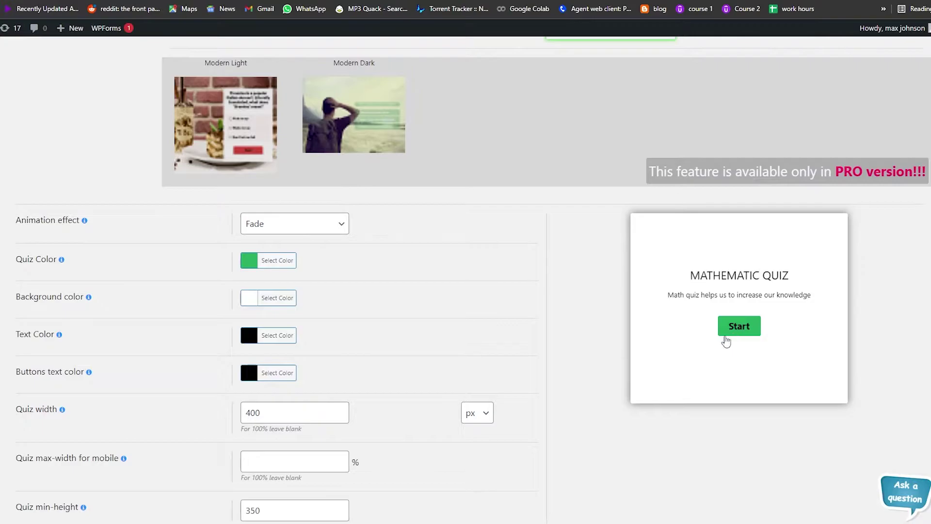
scroll(679, 326, up, 2)
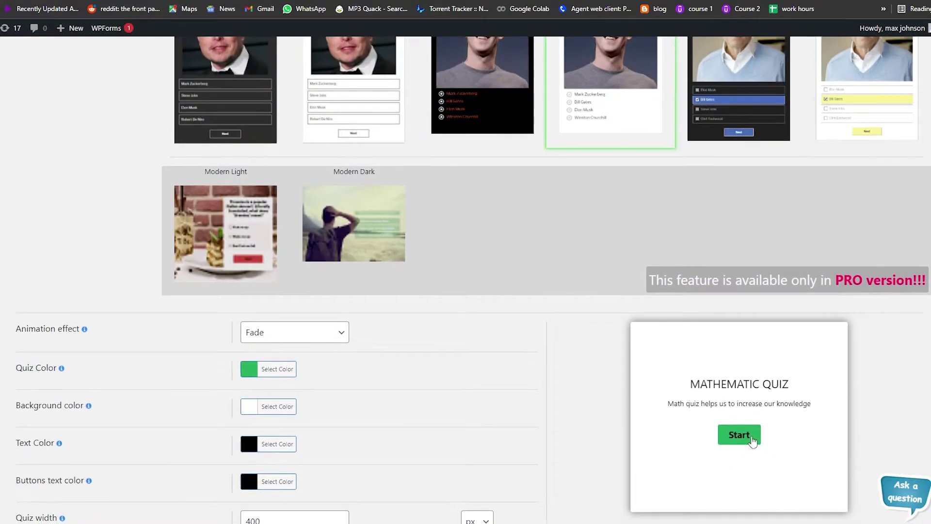
scroll(592, 152, up, 2)
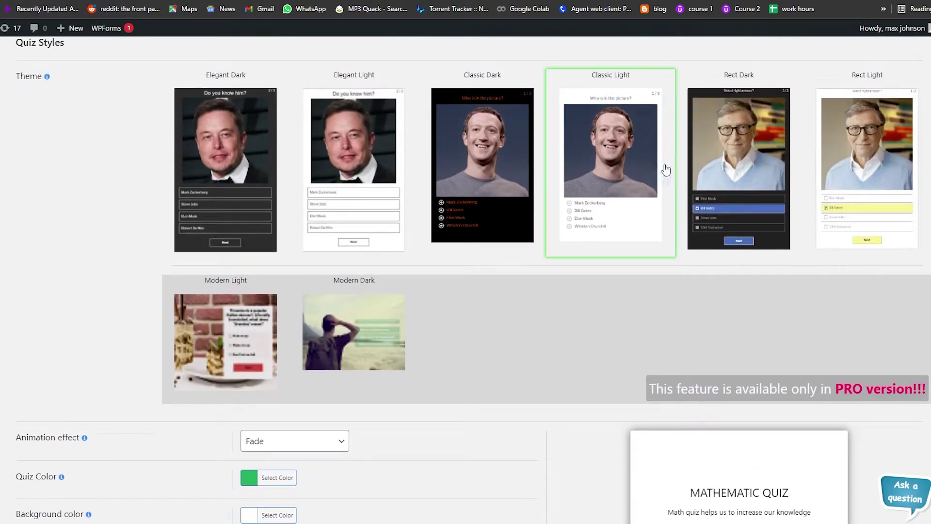
scroll(594, 301, up, 4)
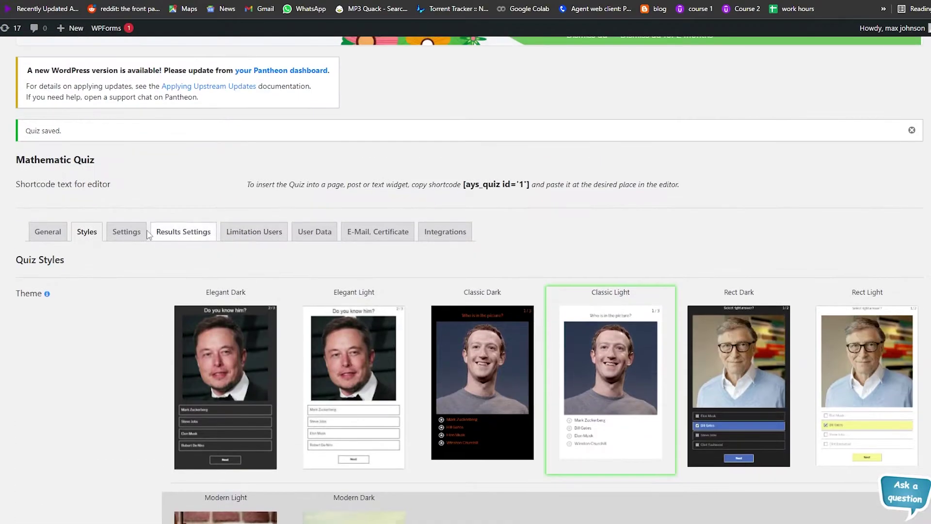
Look through the Mathematic Quiz's general behavior, results, user limitation, user data, and e-mail and certificate settings.
click(121, 233)
scroll(165, 160, down, 3)
scroll(198, 312, down, 2)
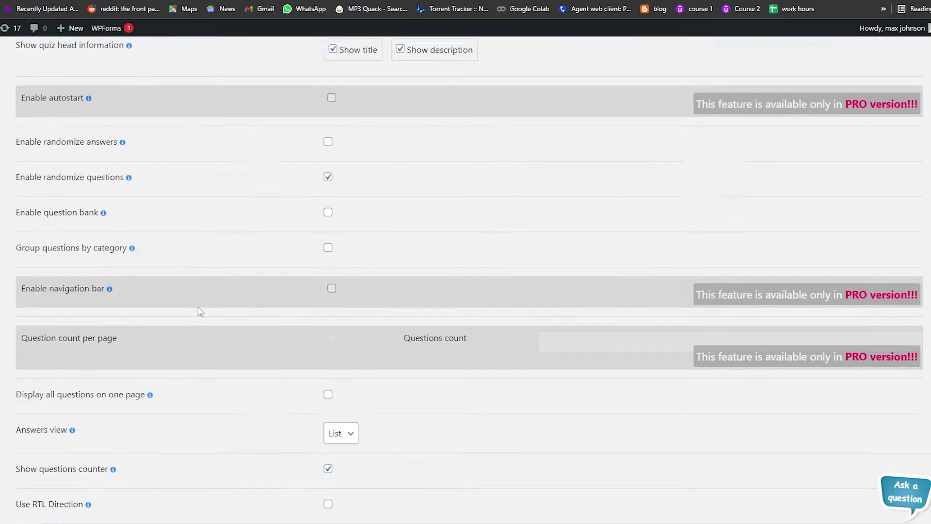
scroll(223, 216, up, 4)
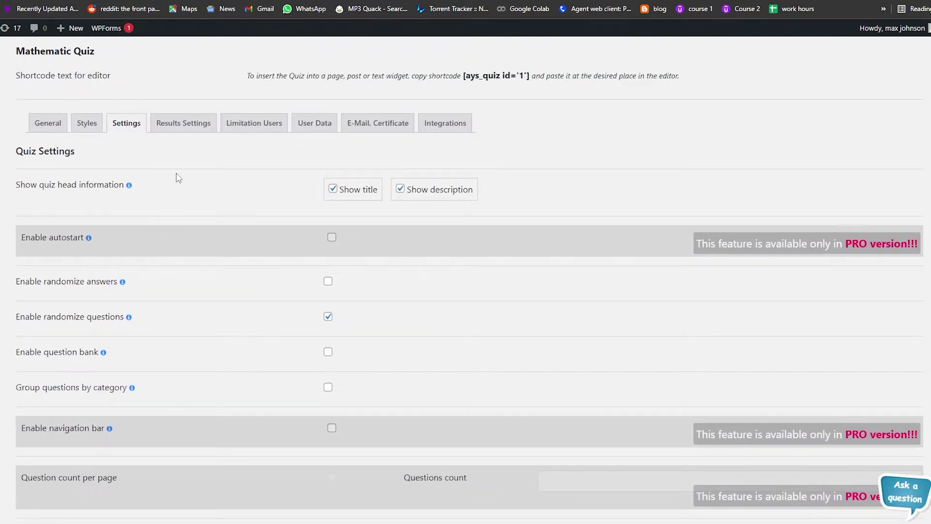
click(202, 128)
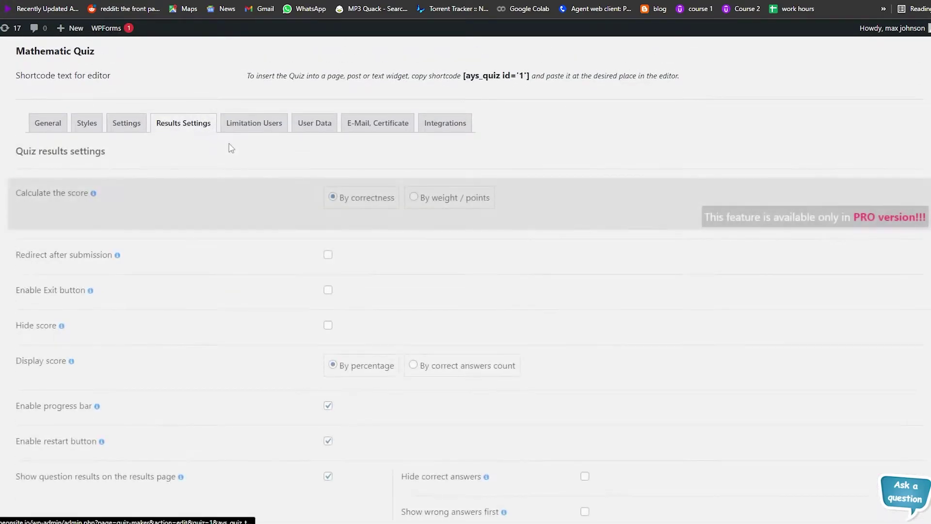
click(255, 127)
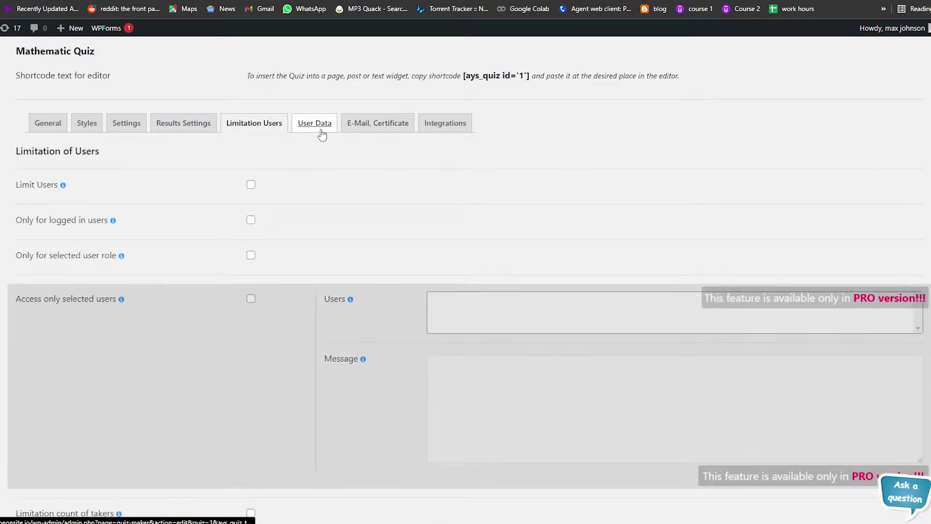
click(322, 131)
click(395, 130)
Examine the Mathematic Quiz's integration settings, including MailChimp, PayPal, Stripe, ActiveCampaign, Slack, Google Sheet and Mad Mimi.
click(446, 127)
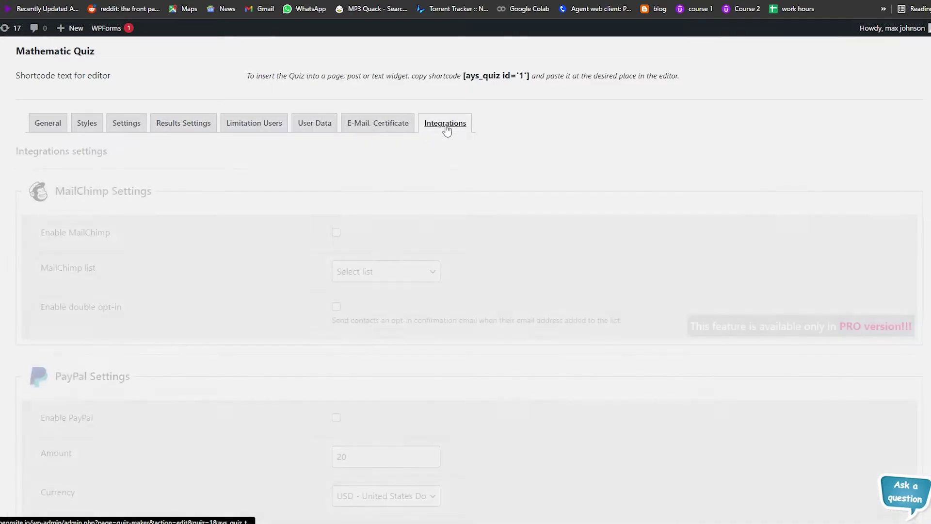
scroll(522, 217, down, 1)
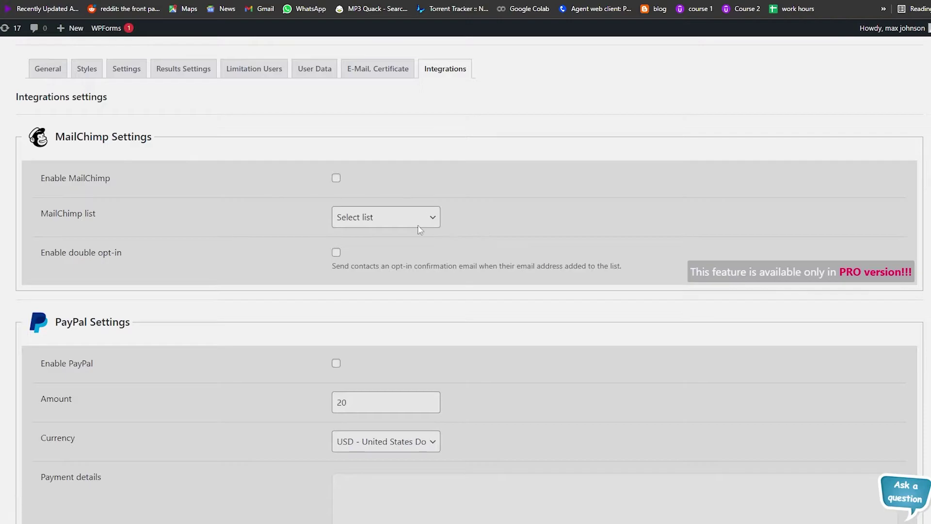
scroll(163, 173, down, 10)
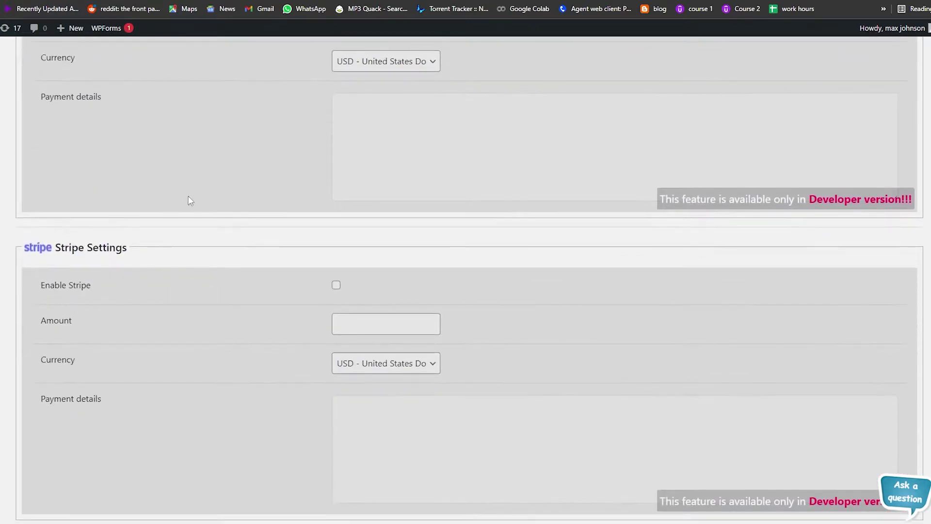
scroll(209, 279, down, 10)
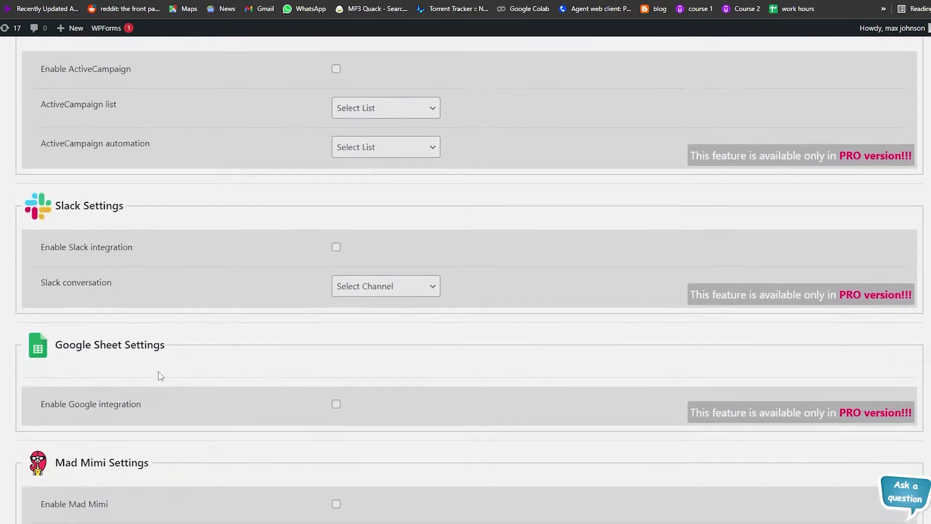
scroll(122, 348, down, 2)
scroll(129, 389, up, 20)
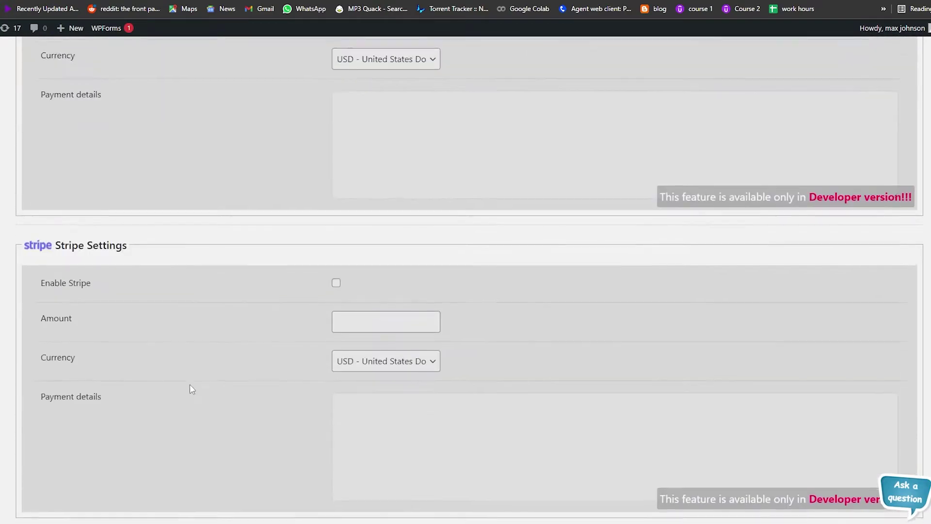
scroll(185, 388, up, 6)
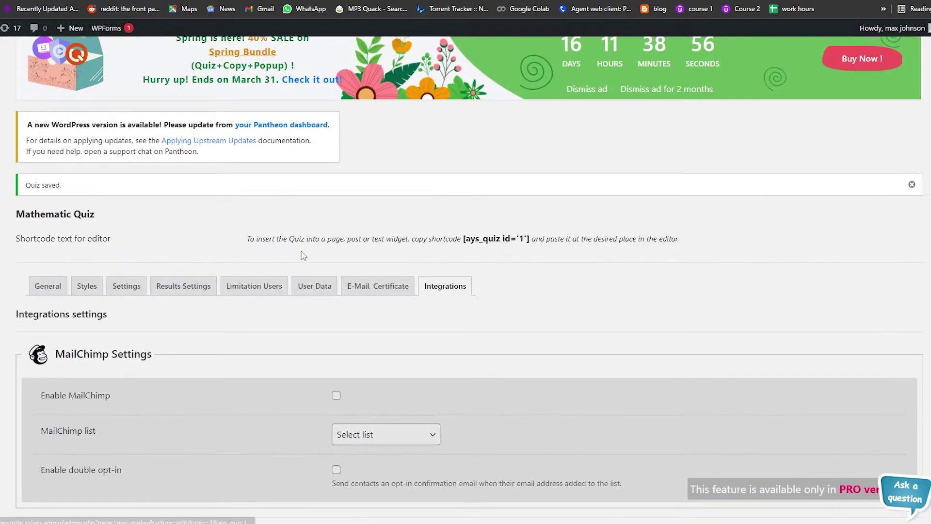
scroll(244, 239, up, 2)
Save the Mathematic Quiz and review Quiz Maker's list of questions.
click(106, 104)
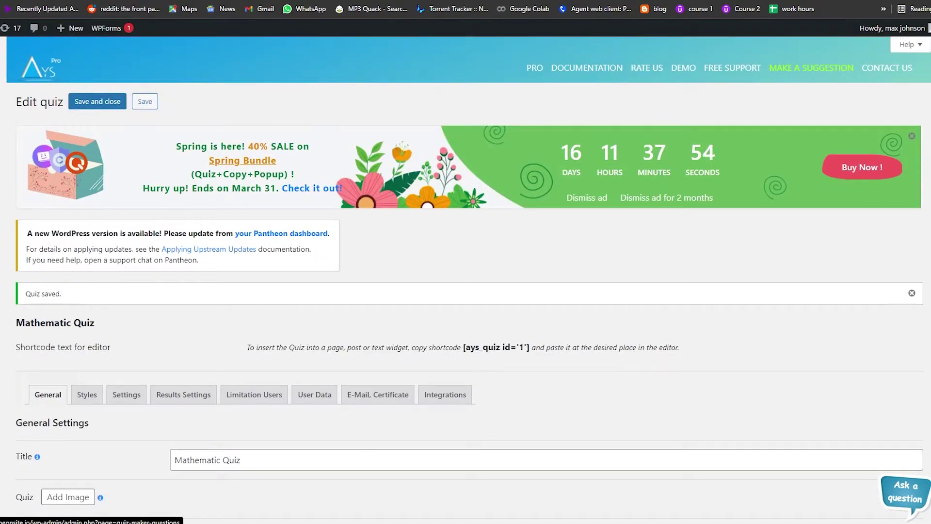
click(1, 271)
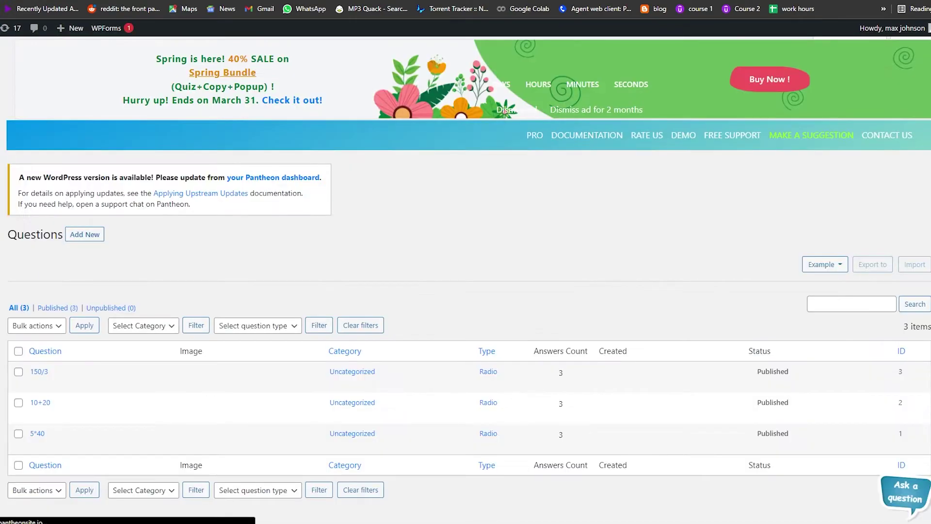
scroll(89, 287, down, 3)
scroll(88, 371, up, 1)
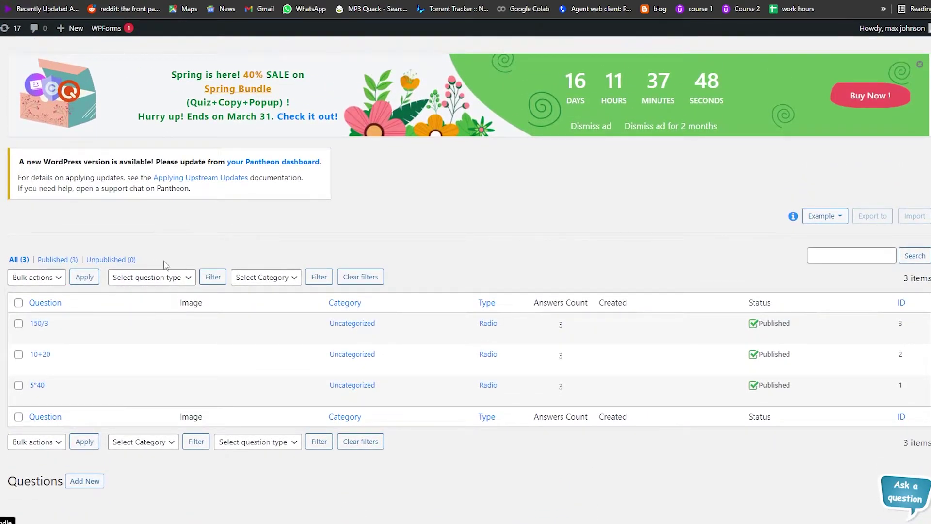
Create a new quiz from the quiz list and title it "Name this person".
scroll(170, 283, down, 3)
scroll(71, 418, down, 2)
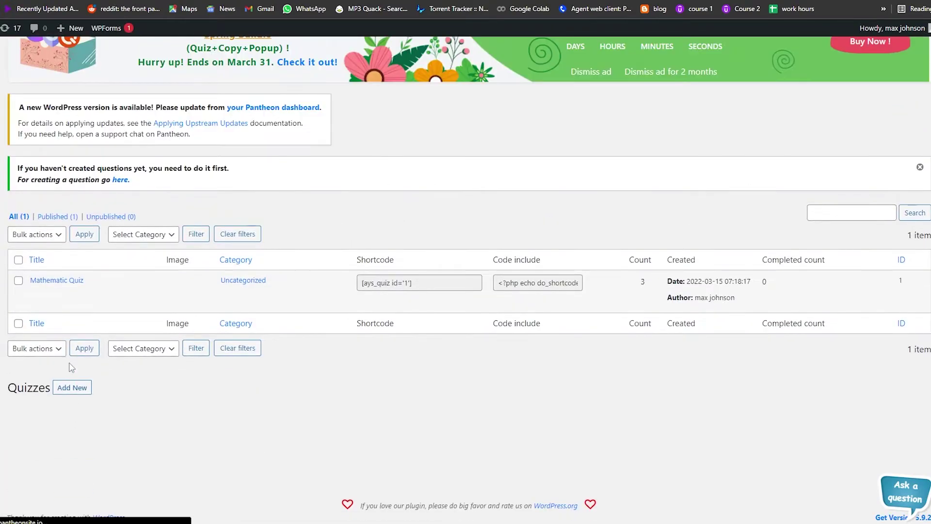
click(71, 389)
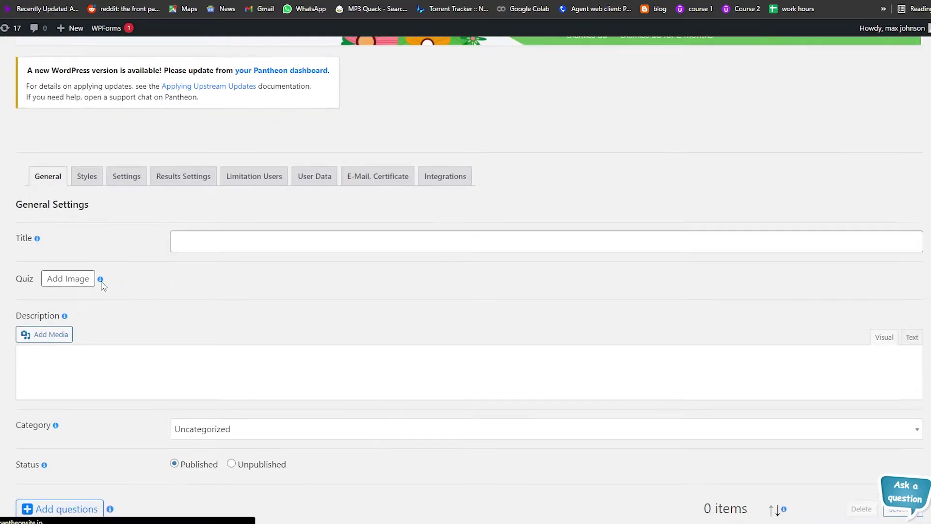
scroll(216, 191, down, 1)
click(219, 188)
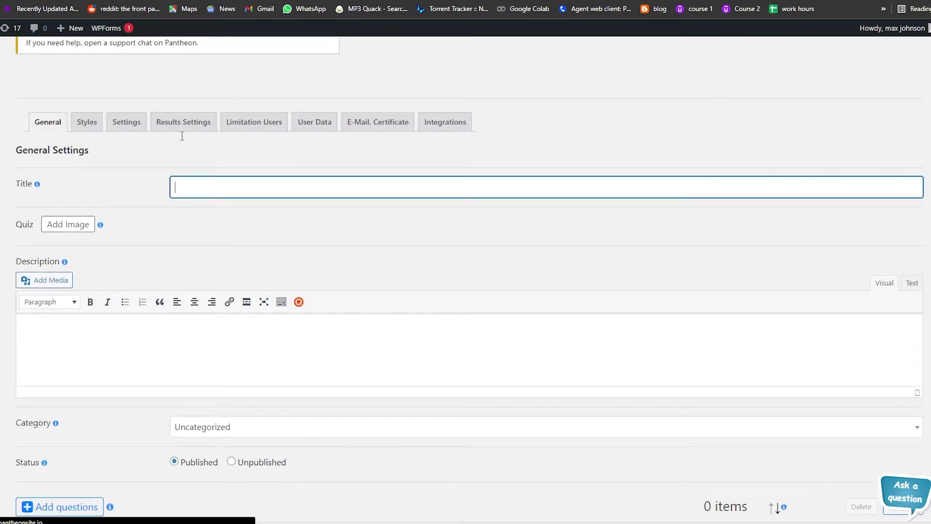
text(Nm)
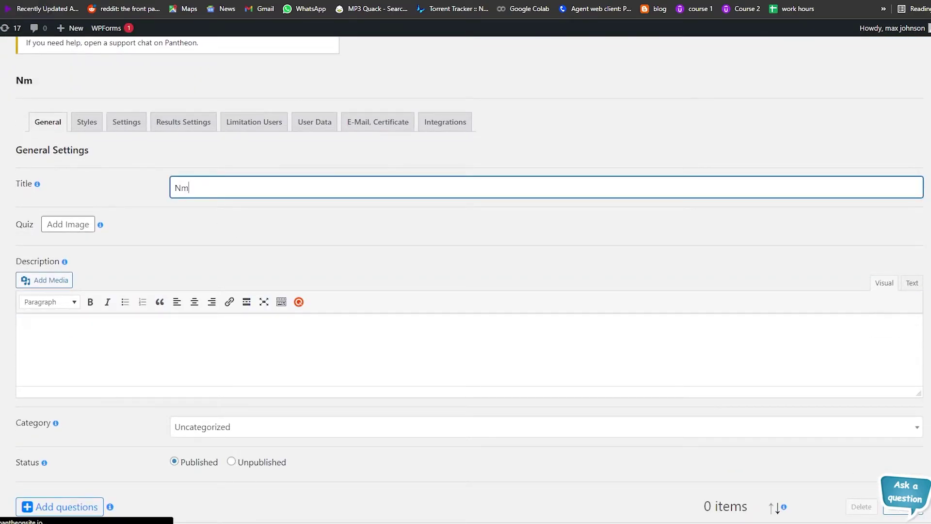
text(ae this person)
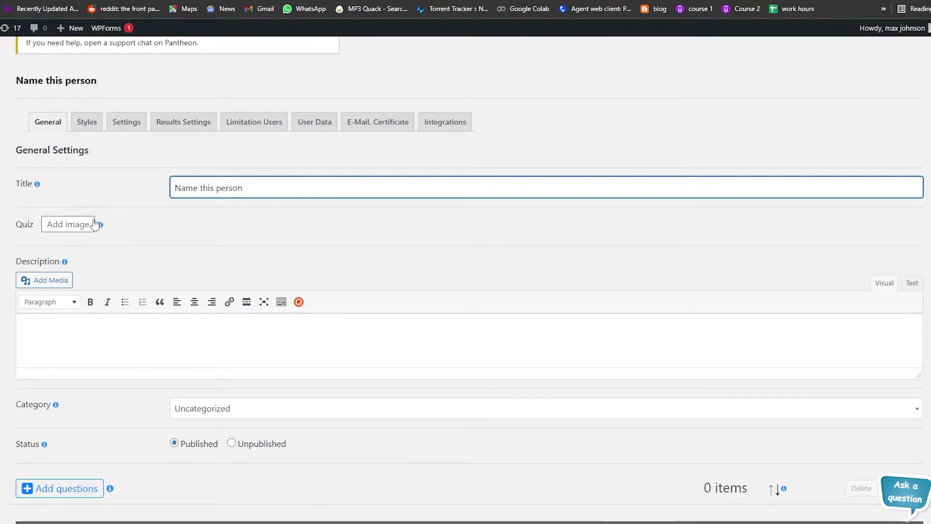
Open the image selection for the new quiz and browse the media library for a suitable picture.
click(76, 228)
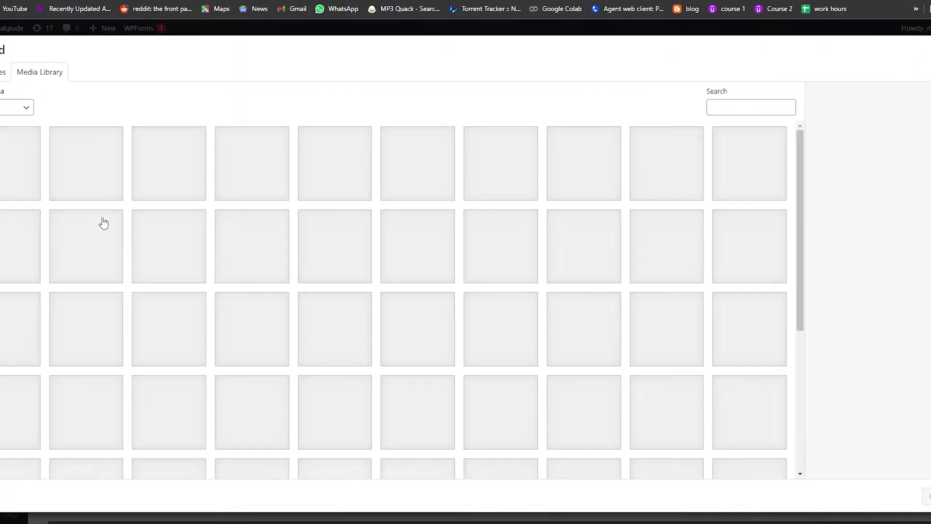
scroll(503, 312, down, 1)
scroll(504, 312, down, 3)
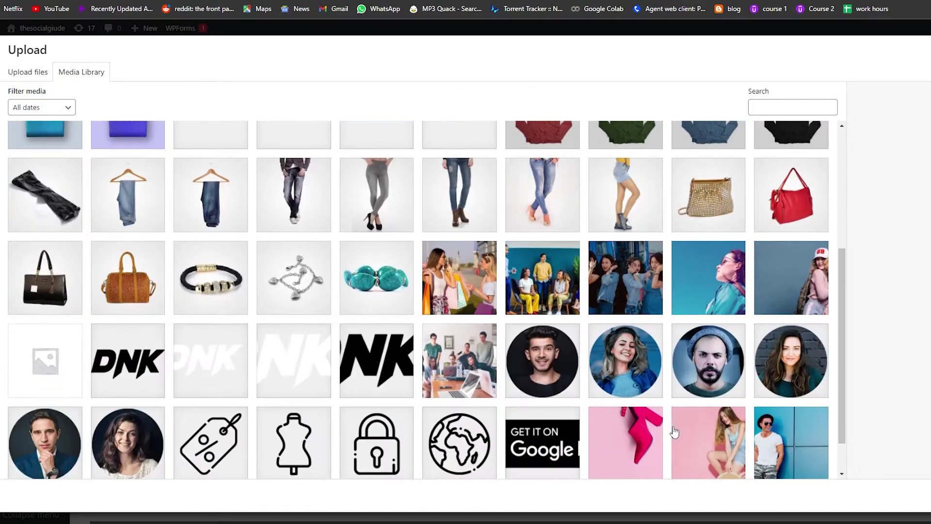
scroll(671, 432, up, 5)
click(39, 106)
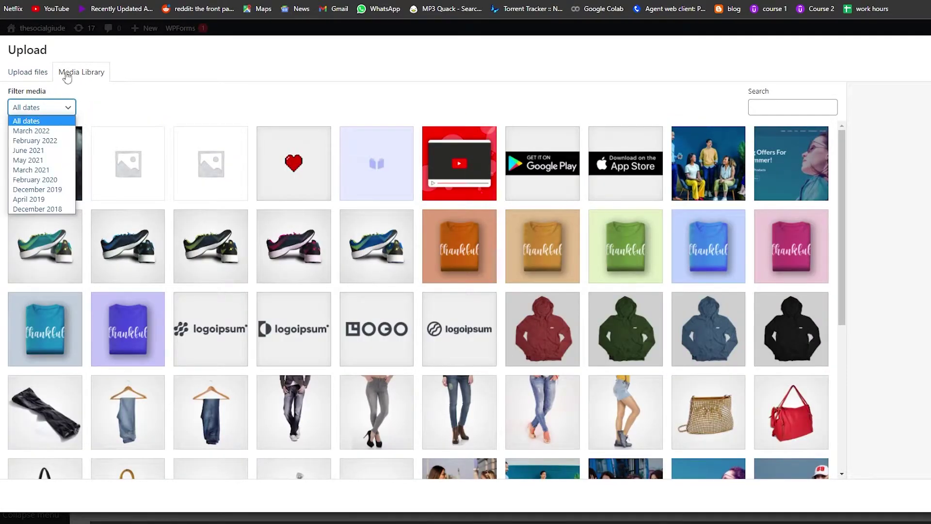
click(86, 79)
scroll(910, 162, down, 5)
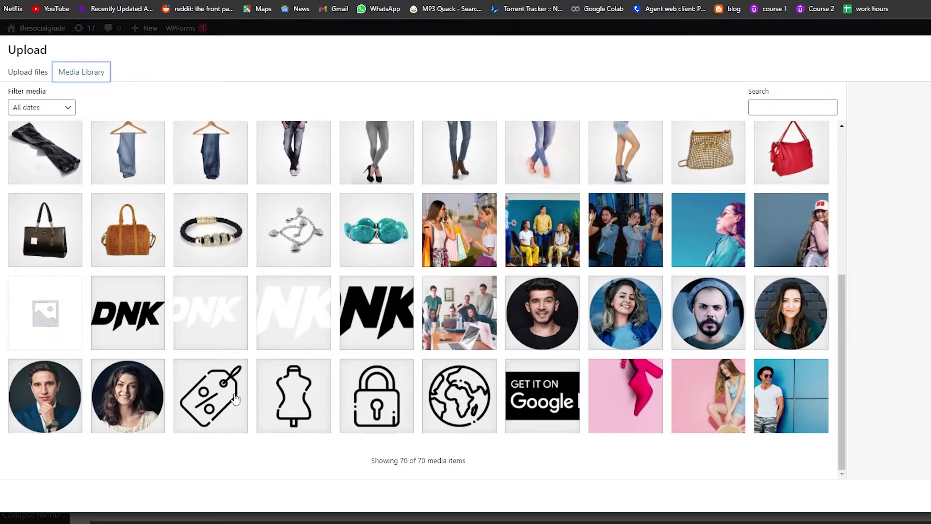
scroll(106, 409, up, 5)
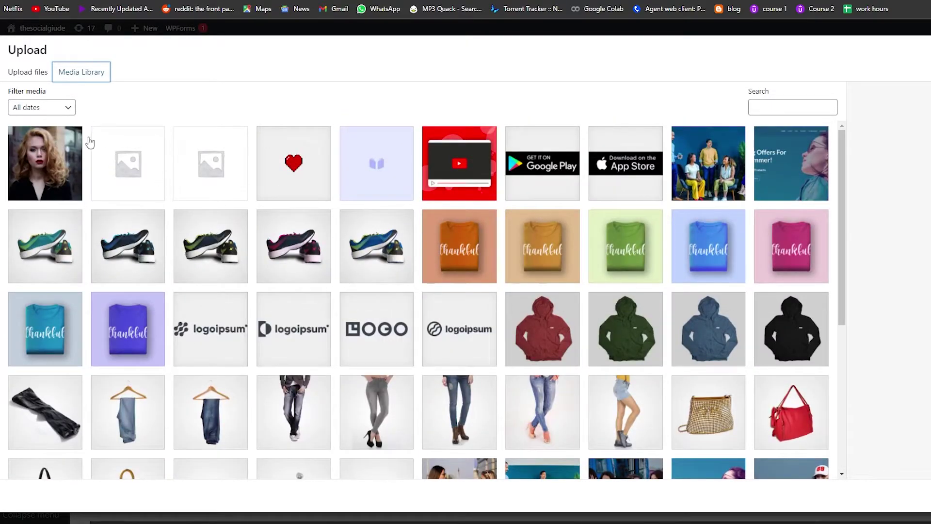
click(45, 72)
click(99, 78)
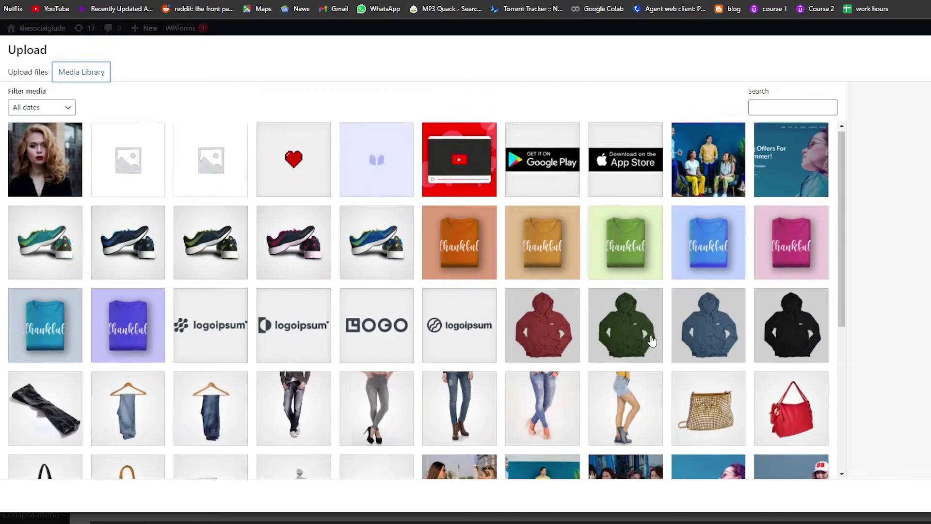
scroll(750, 259, down, 3)
scroll(750, 259, up, 2)
Upload the question mark clipart from the Pictures folder and set it as the quiz image.
click(48, 72)
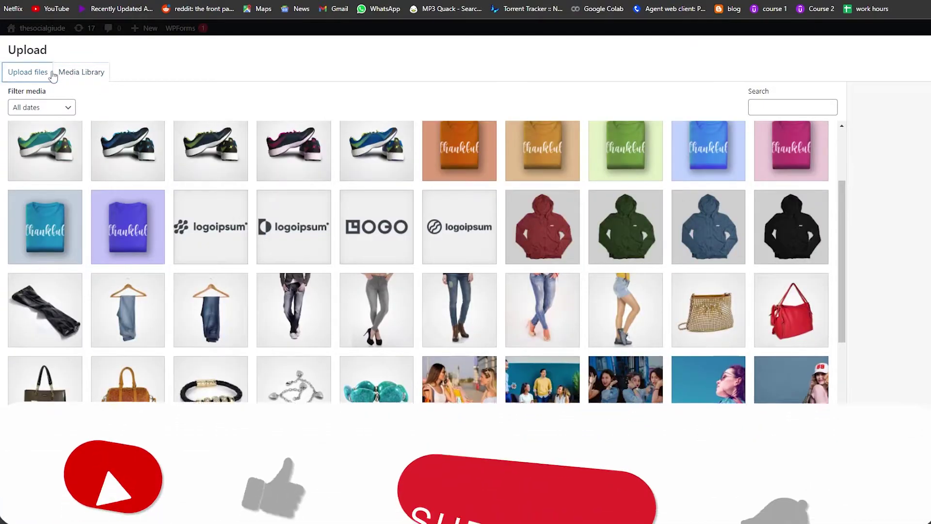
click(503, 252)
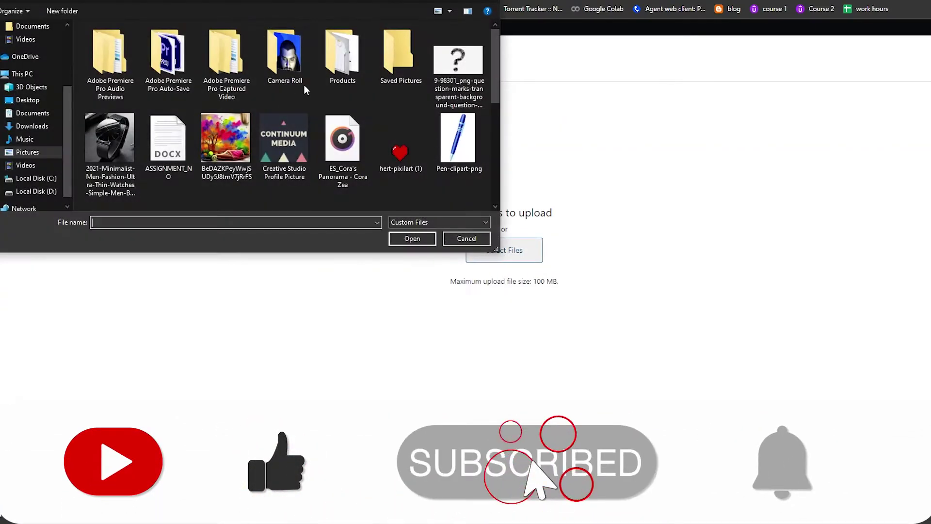
click(456, 66)
click(409, 237)
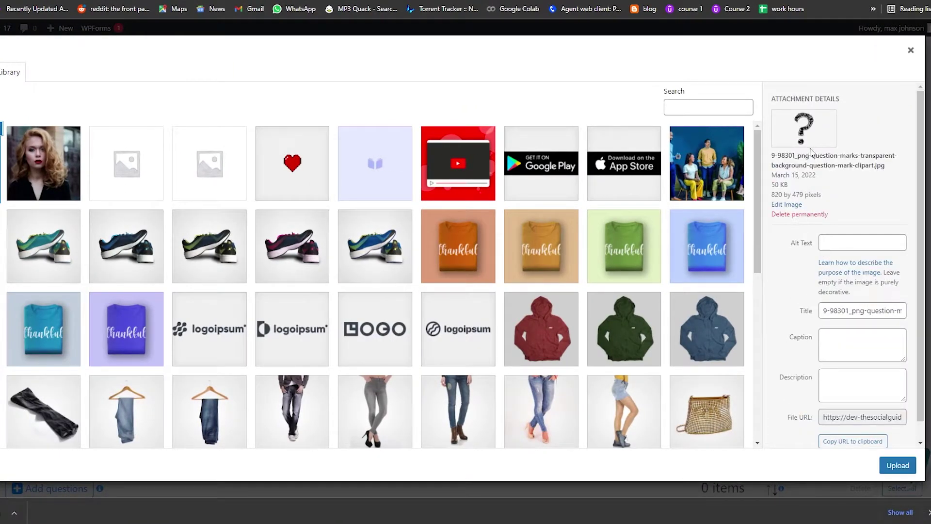
click(897, 466)
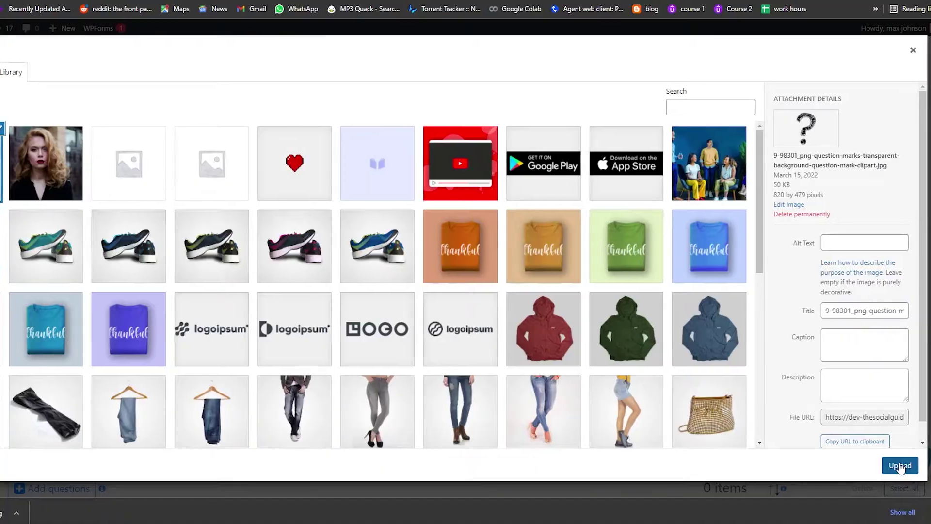
Enter the quiz description "Name these people to the best of your knowledge." and start creating a new question for the quiz.
scroll(235, 284, down, 3)
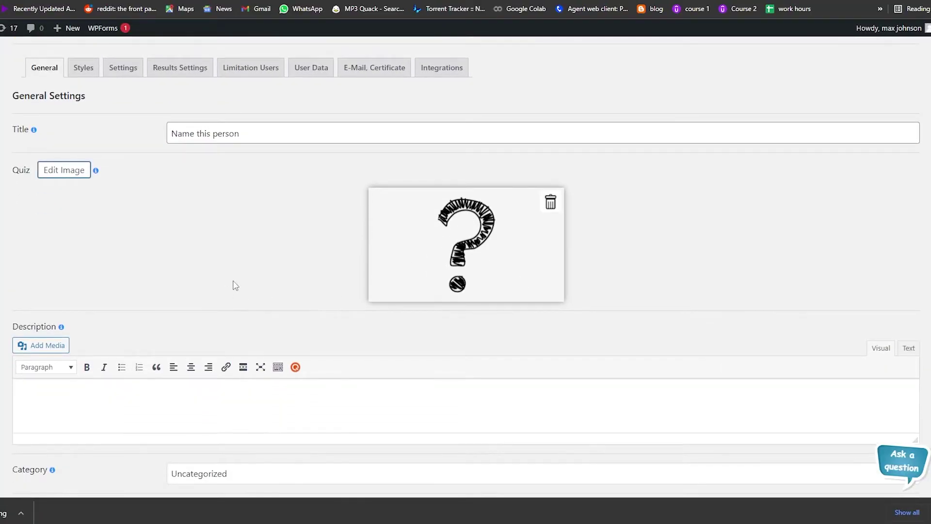
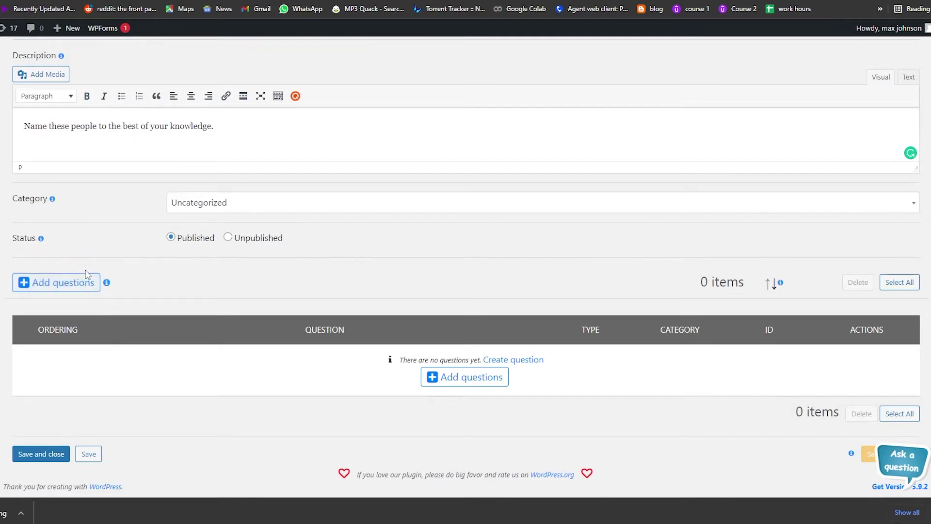
click(478, 377)
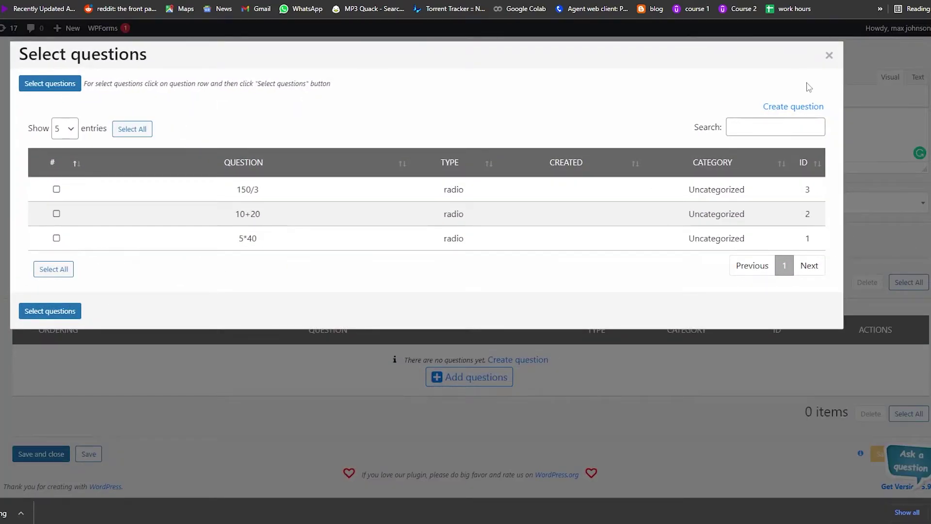
click(792, 108)
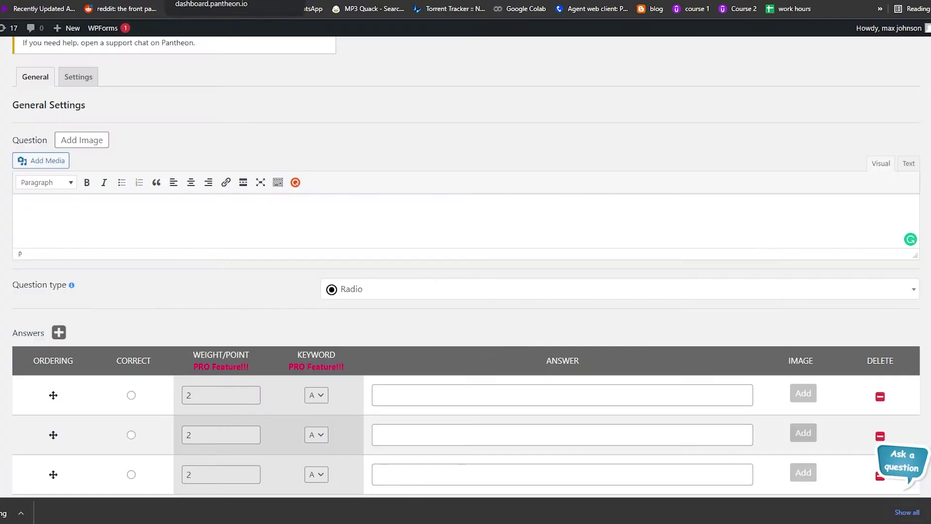
Enter "Who is this man?" as the question text.
text(Whos is thios)
key(BackSpace)
key(BackSpace)
key(BackSpace)
text(s man?)
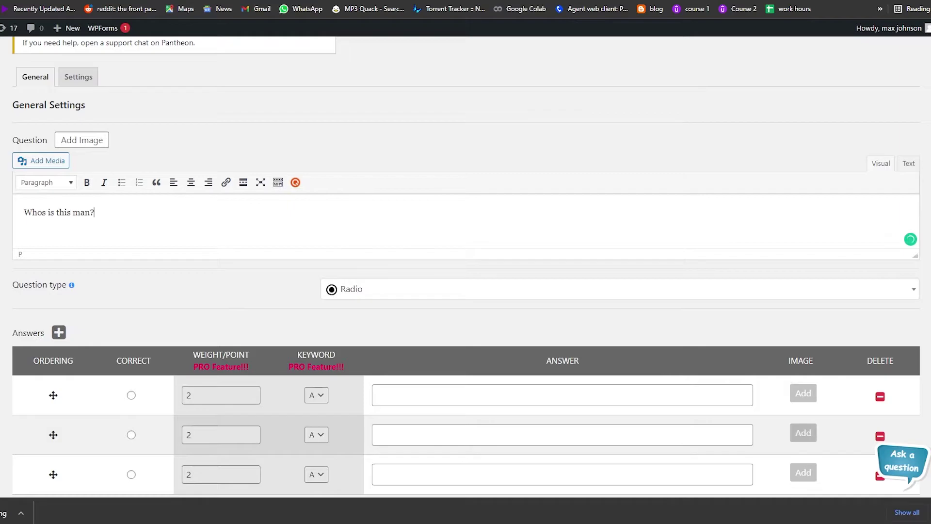
click(46, 211)
key(BackSpace)
Fill in the three answer options for the question: "Elon Musk", "Mark Zuckerberg" and "Bill Gates".
scroll(339, 290, down, 3)
click(465, 224)
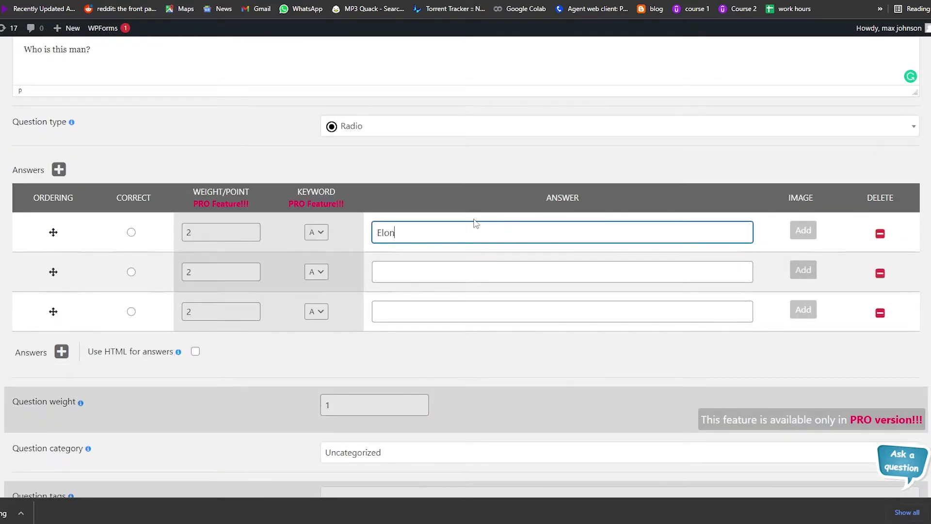
text(Elon Musk)
click(469, 274)
text(Mark zuk)
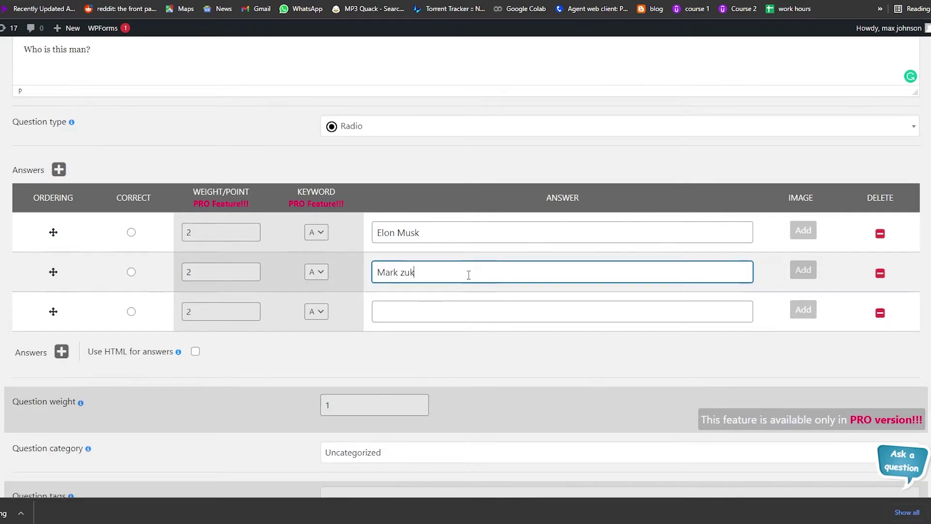
text(erberg)
click(455, 305)
text(Bill Gate)
text(s)
click(253, 171)
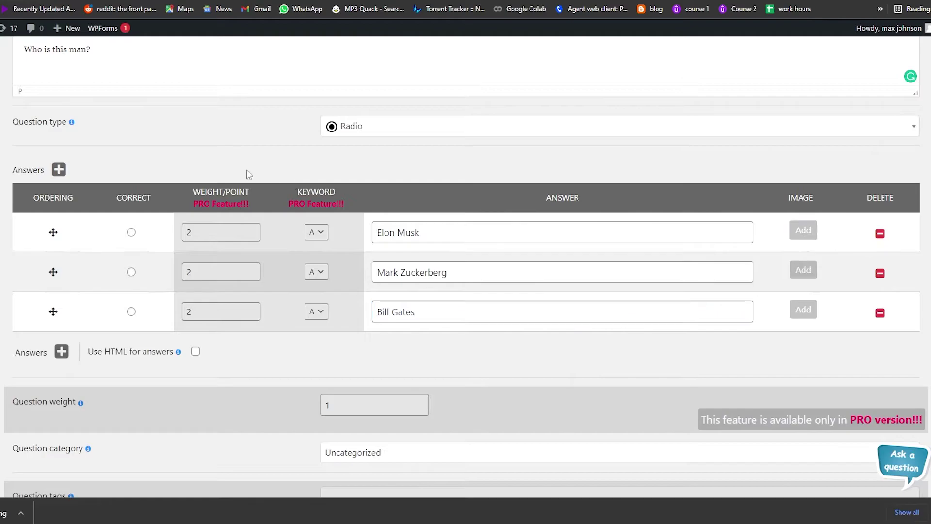
Mark "Elon Musk" as the correct answer and save the question.
scroll(45, 231, down, 5)
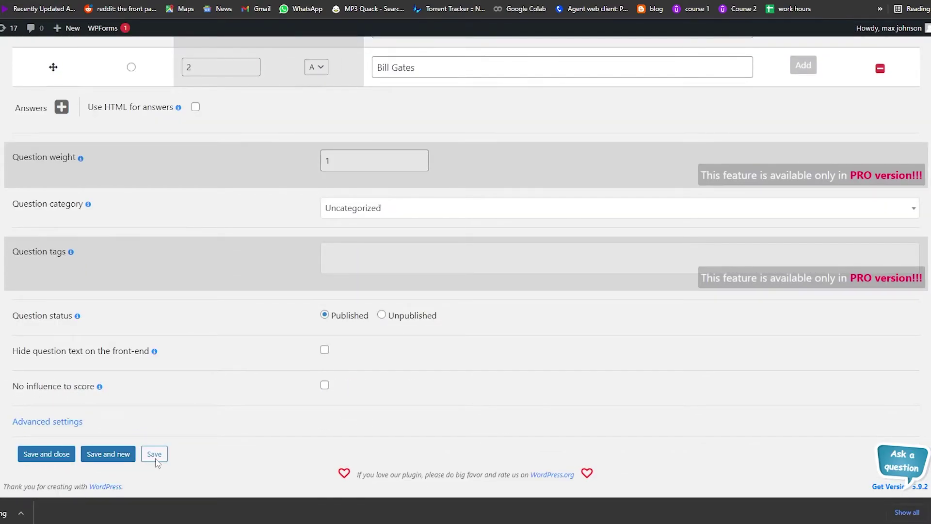
click(154, 454)
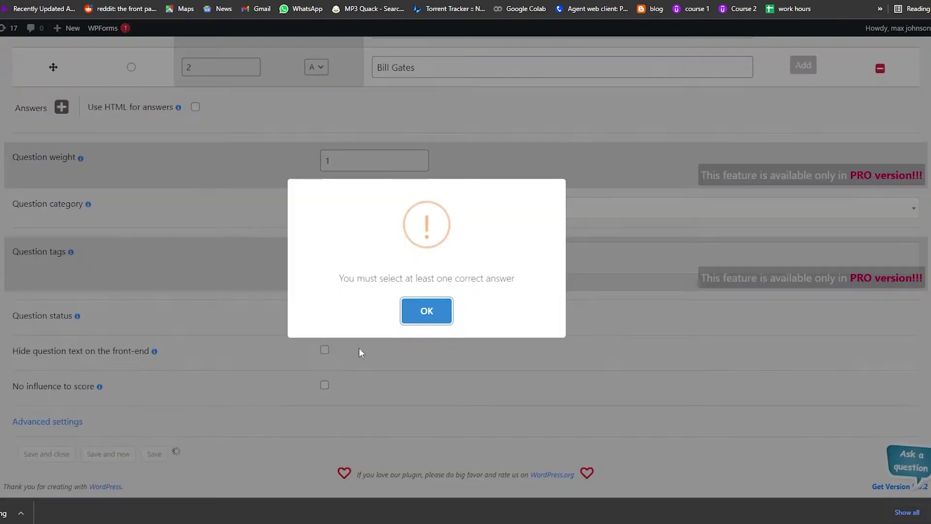
click(426, 311)
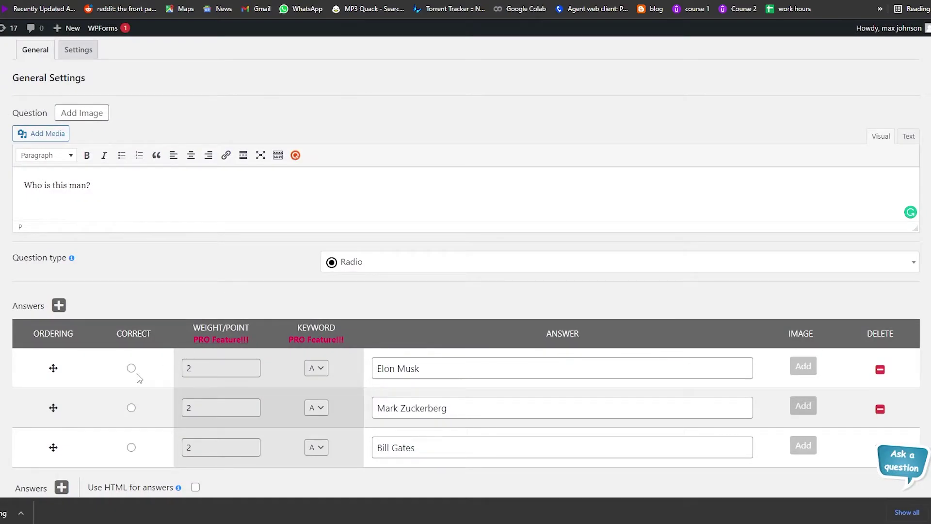
scroll(361, 367, down, 8)
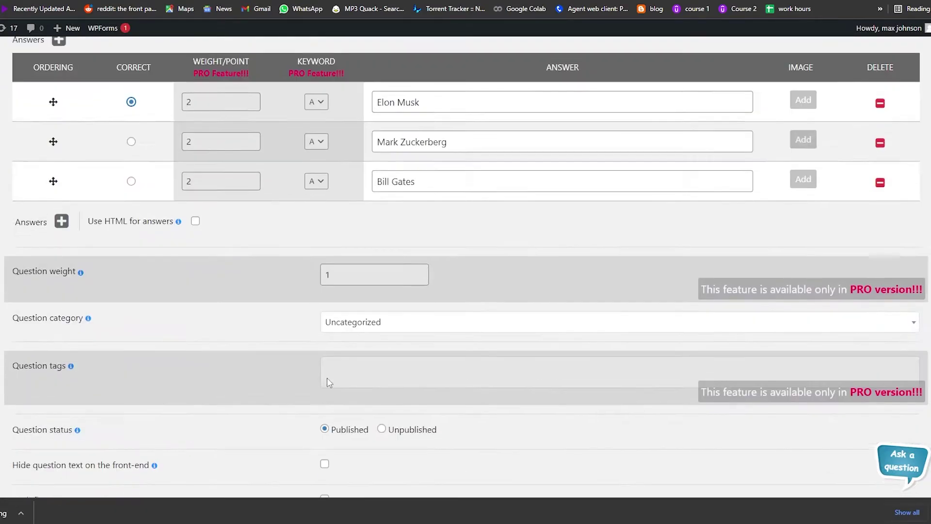
click(154, 454)
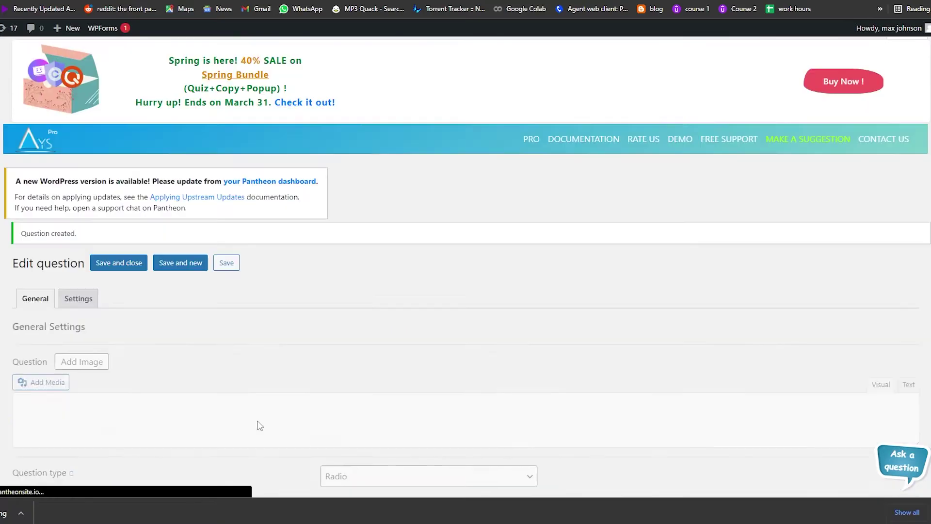
Find a portrait of Elon Musk through a Google search and save the picture to the computer.
scroll(110, 257, down, 4)
scroll(110, 257, down, 1)
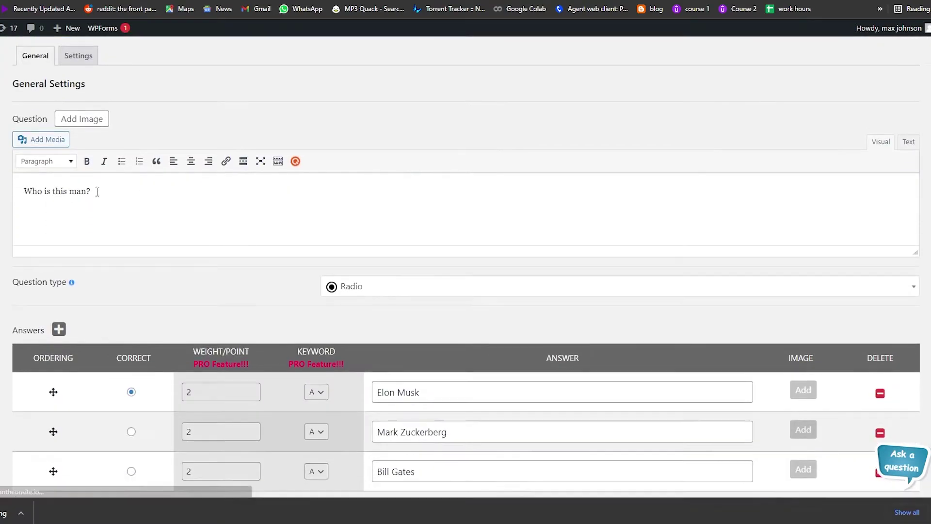
click(95, 121)
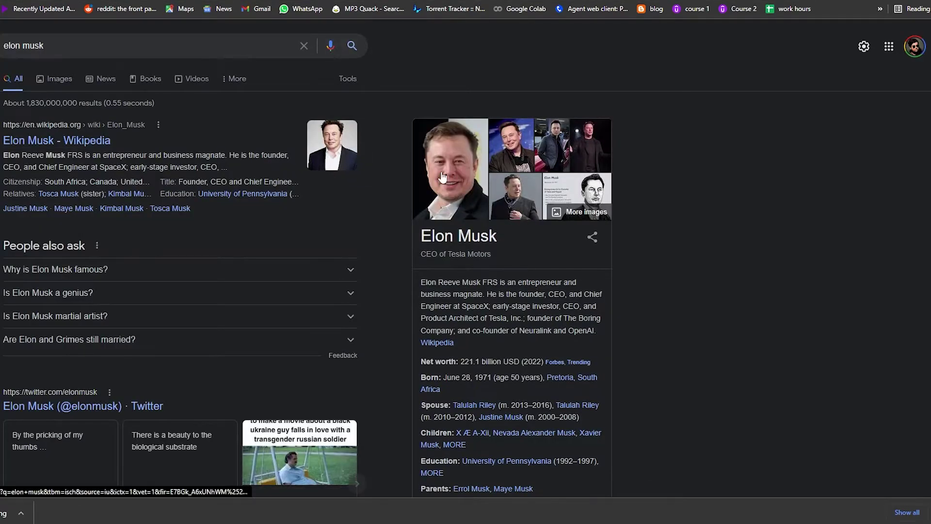
click(353, 142)
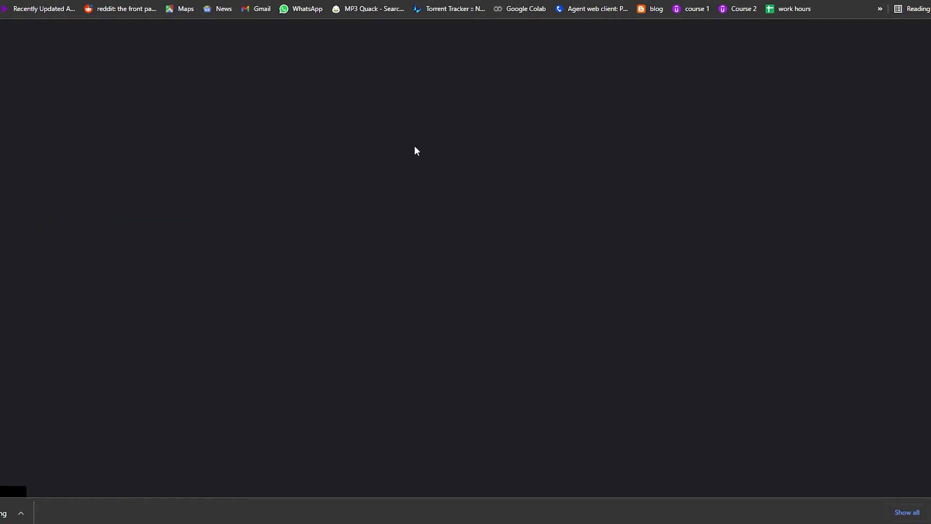
right_click(796, 209)
click(860, 329)
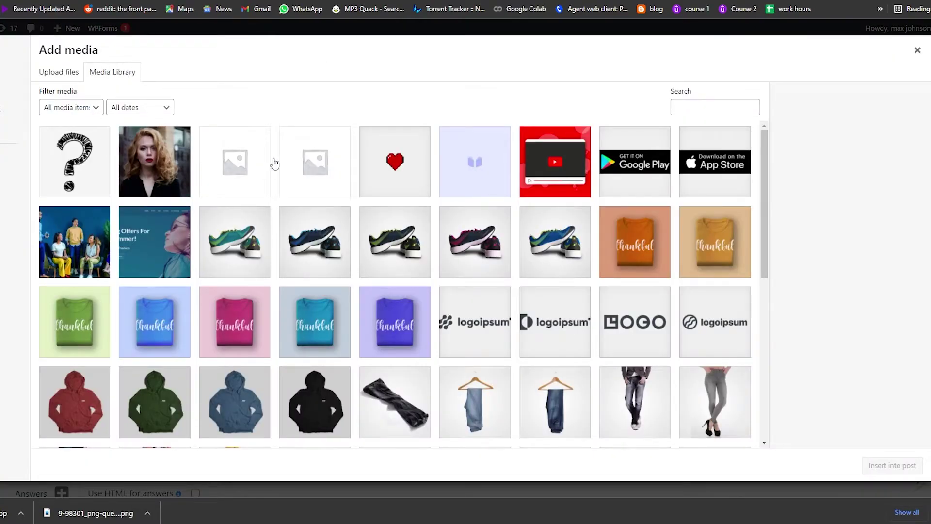
Upload Elon_Musk_Royal_Society_(crop2).jpg to the media library and insert it as the question's image.
click(59, 72)
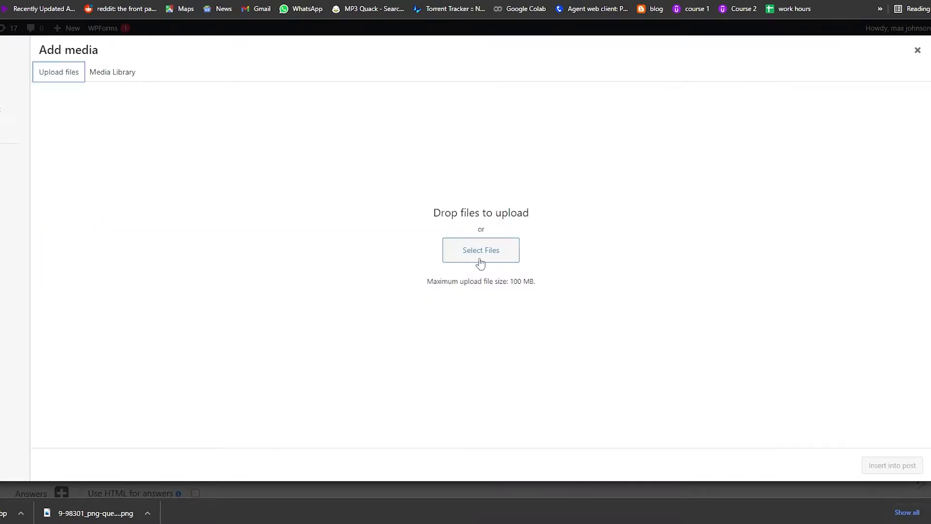
click(481, 250)
scroll(62, 147, down, 3)
click(265, 83)
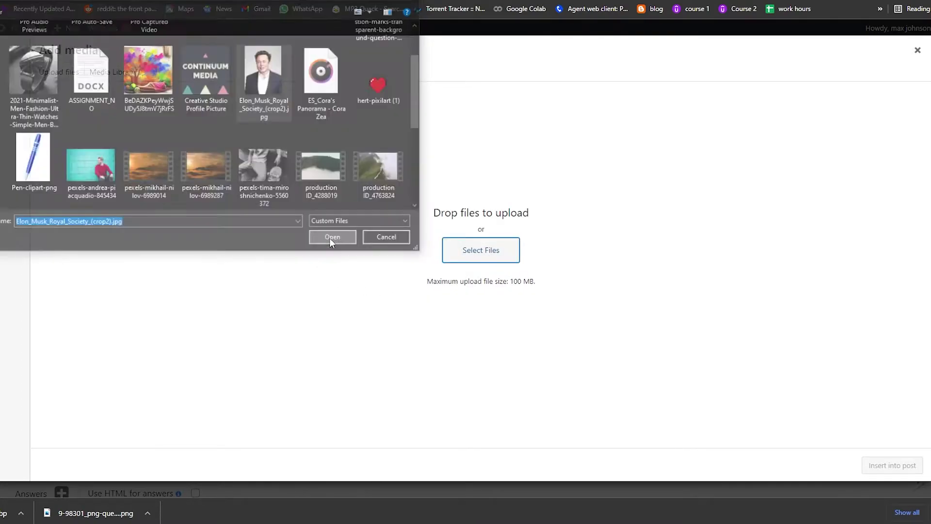
click(330, 237)
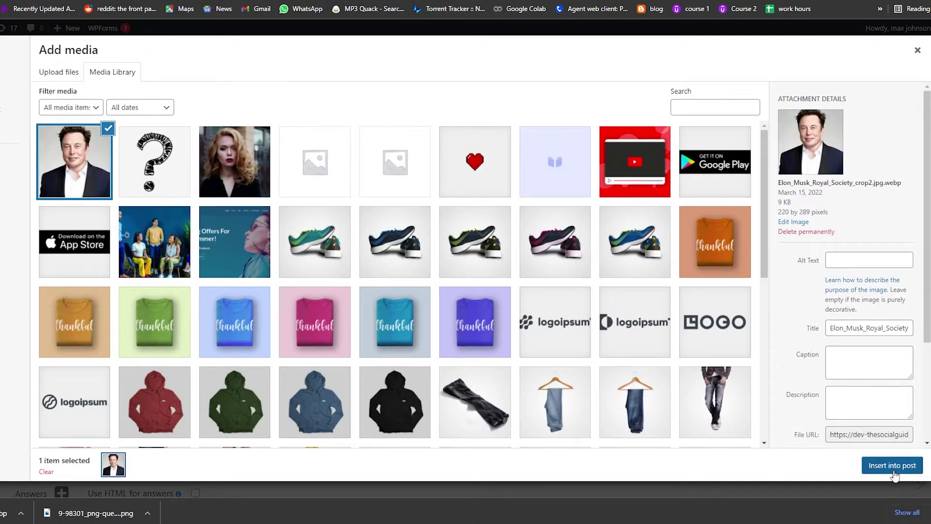
click(893, 465)
Save the "Who is this man?" question with its added image.
scroll(182, 308, down, 5)
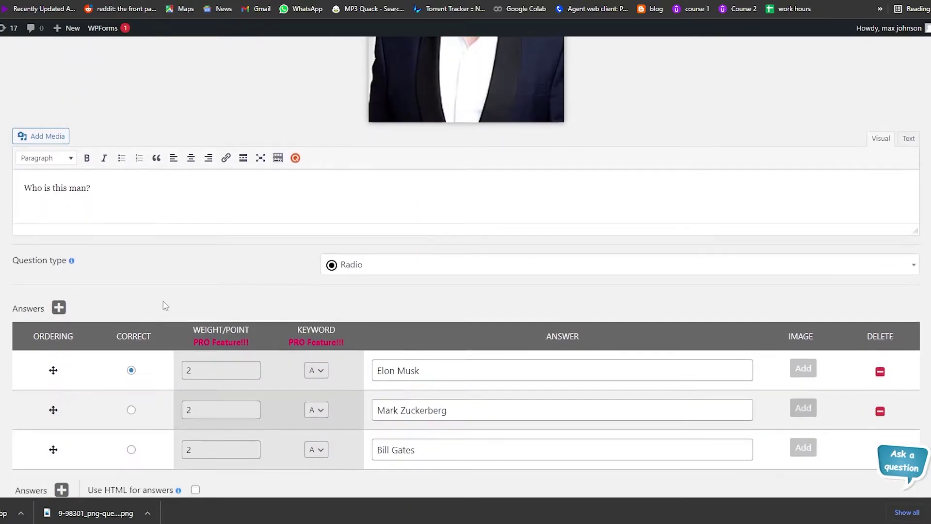
scroll(155, 300, down, 4)
scroll(112, 266, up, 1)
scroll(171, 326, down, 5)
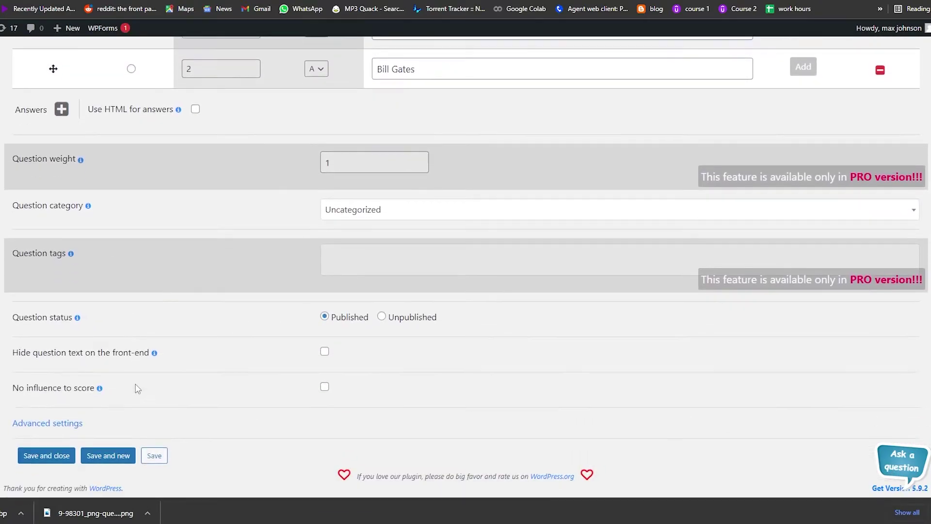
click(154, 455)
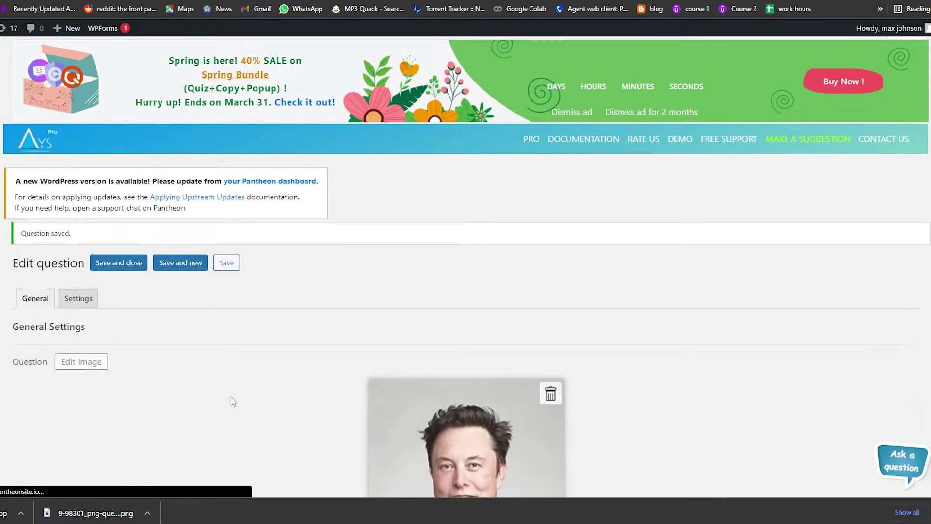
Check the saved question and start another new question from its editing page.
scroll(235, 402, down, 6)
scroll(221, 294, up, 3)
scroll(171, 194, up, 3)
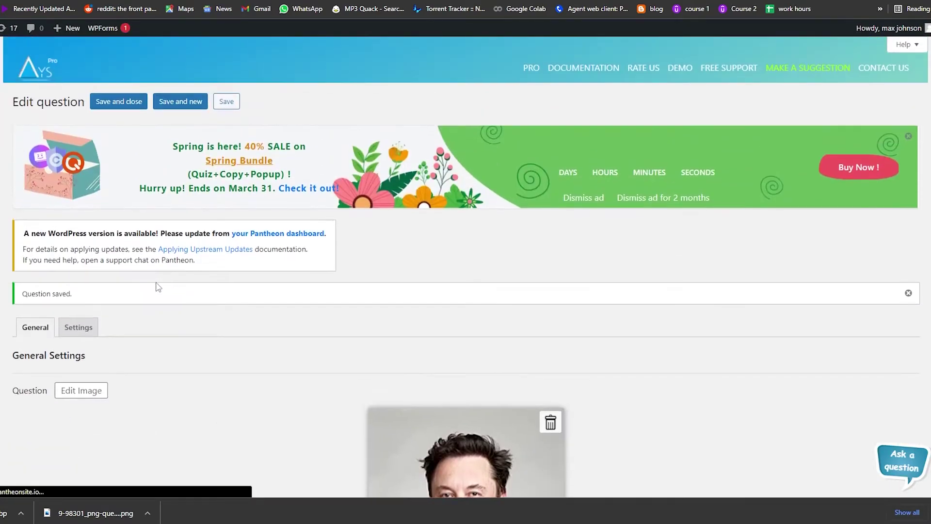
click(182, 106)
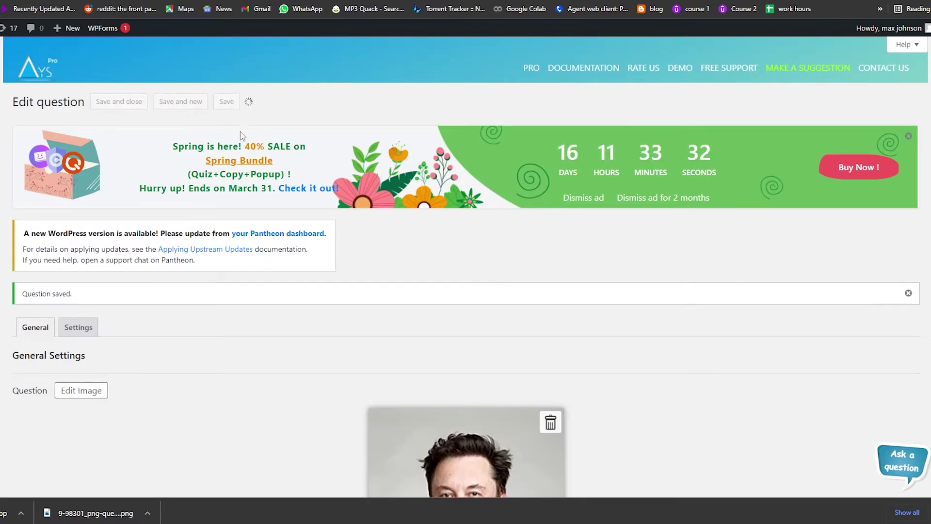
scroll(167, 287, down, 2)
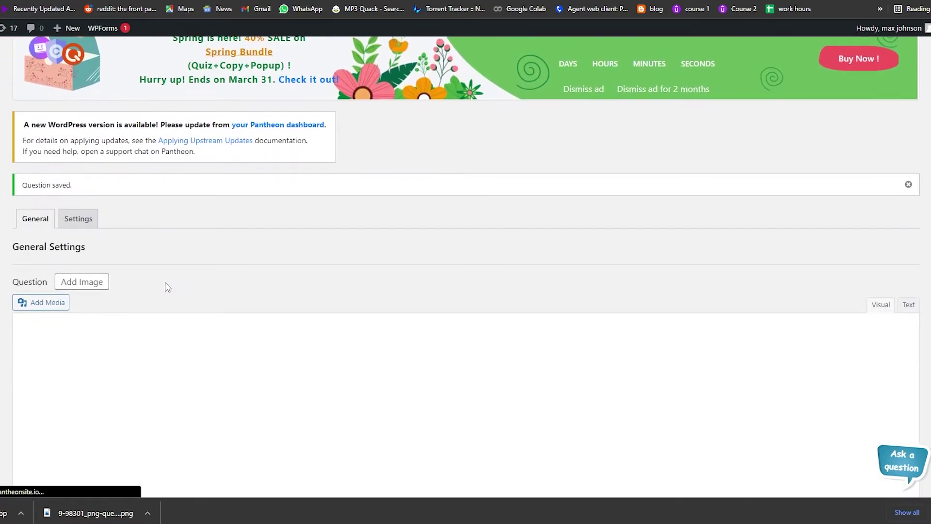
scroll(167, 288, down, 2)
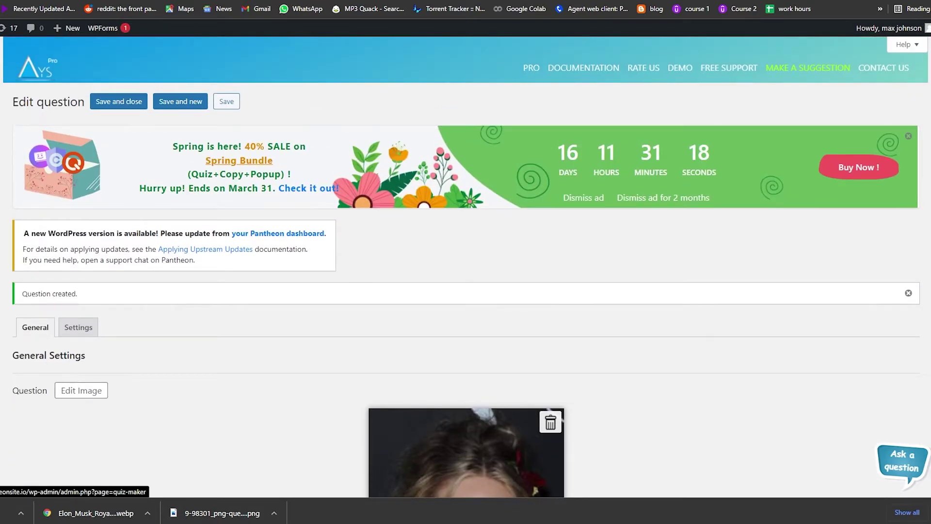
Add a new quiz from the quizzes list and title it "Who is that?".
click(1, 145)
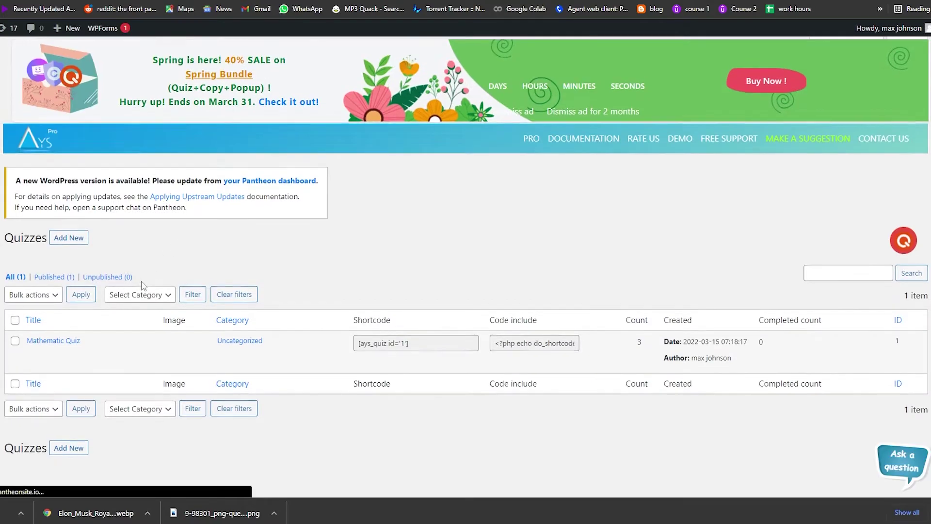
scroll(142, 285, down, 3)
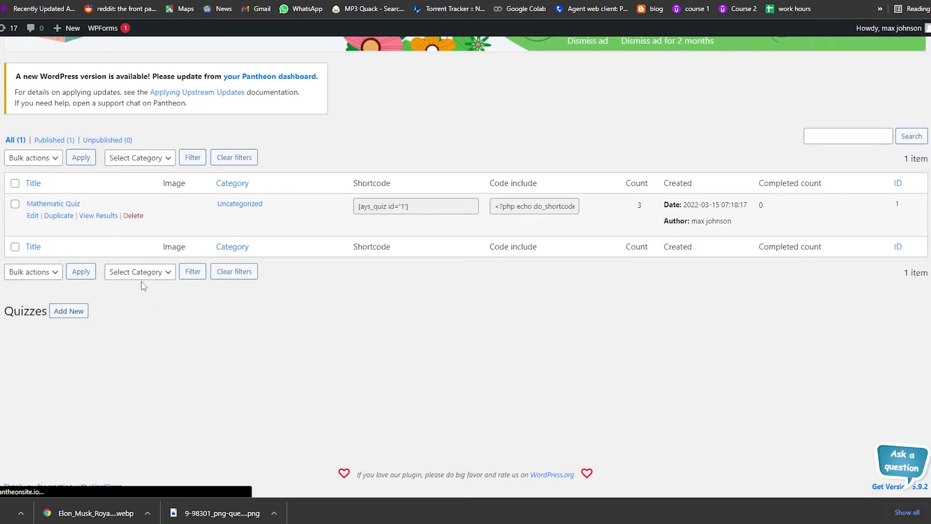
click(69, 310)
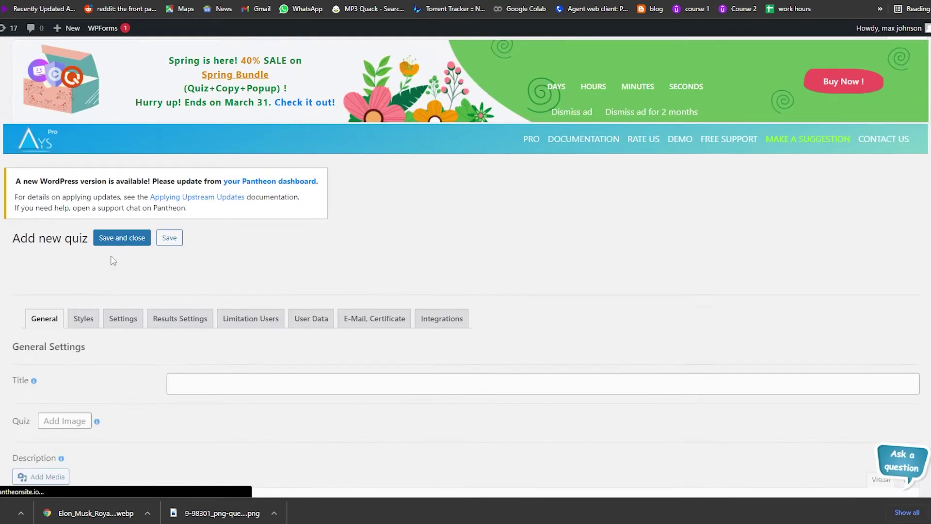
scroll(103, 380, down, 2)
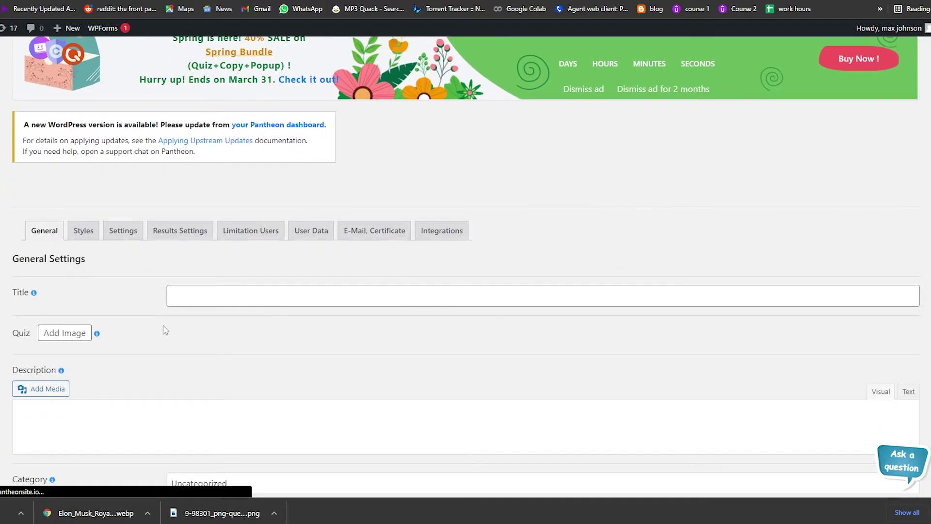
click(188, 301)
text(Who is thatg)
key(BackSpace)
text(?)
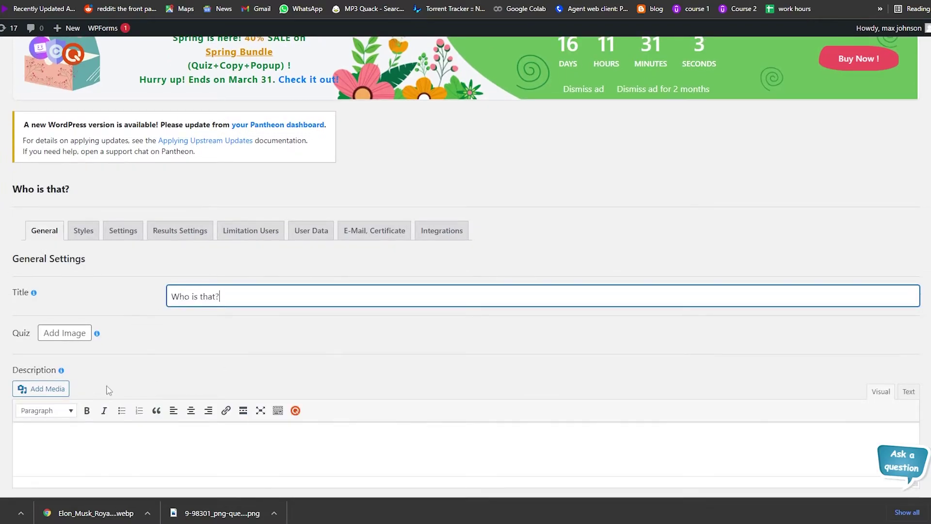
Add the existing questions "Who is this Woman?" and "Who is this man?" to the quiz.
scroll(110, 387, down, 3)
scroll(200, 297, down, 3)
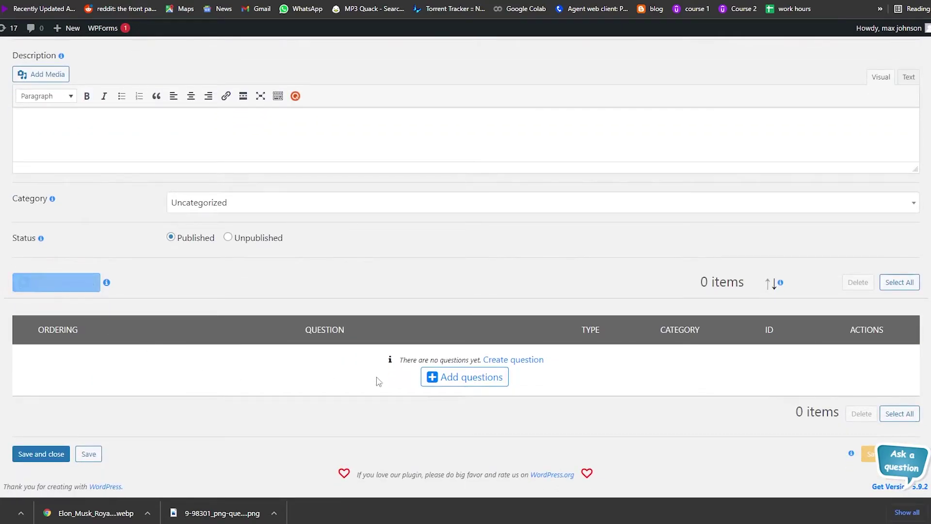
click(467, 384)
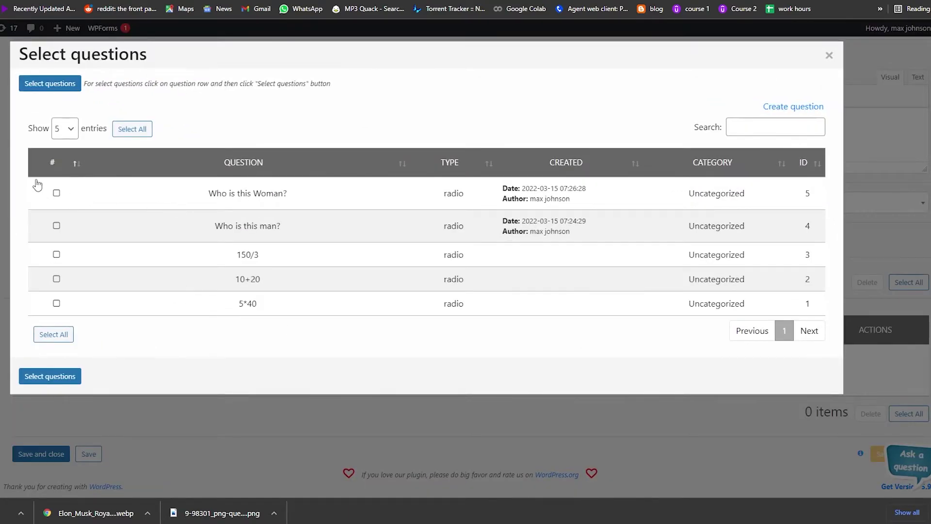
click(57, 192)
click(56, 225)
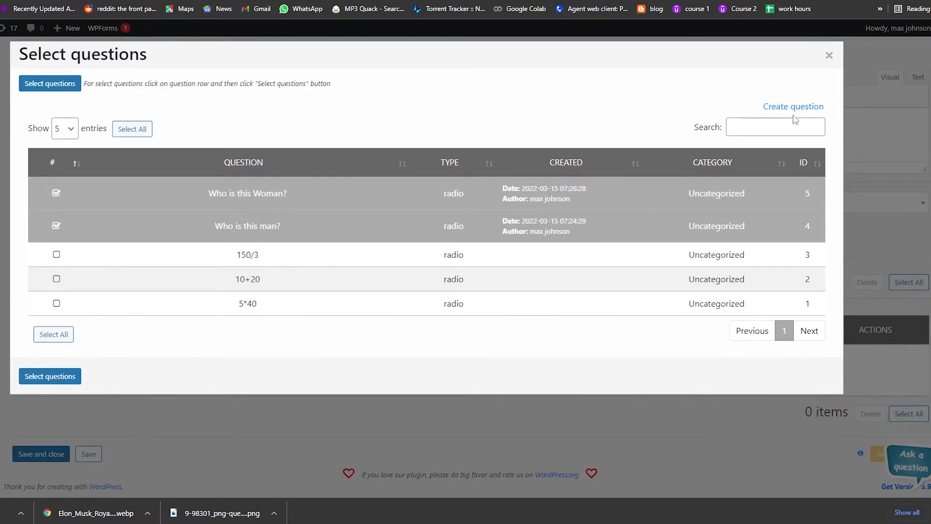
click(45, 379)
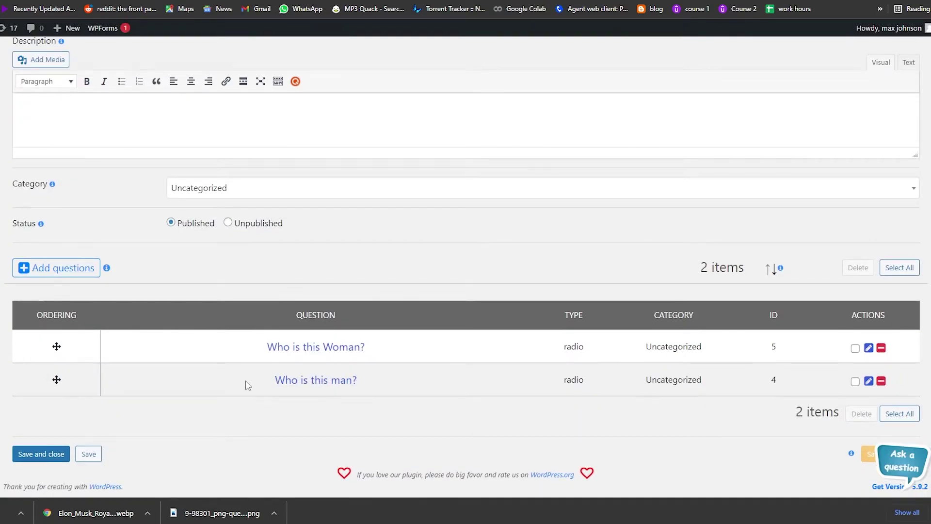
Set the question mark clipart from the media library as the quiz image.
scroll(293, 405, up, 3)
scroll(71, 252, up, 1)
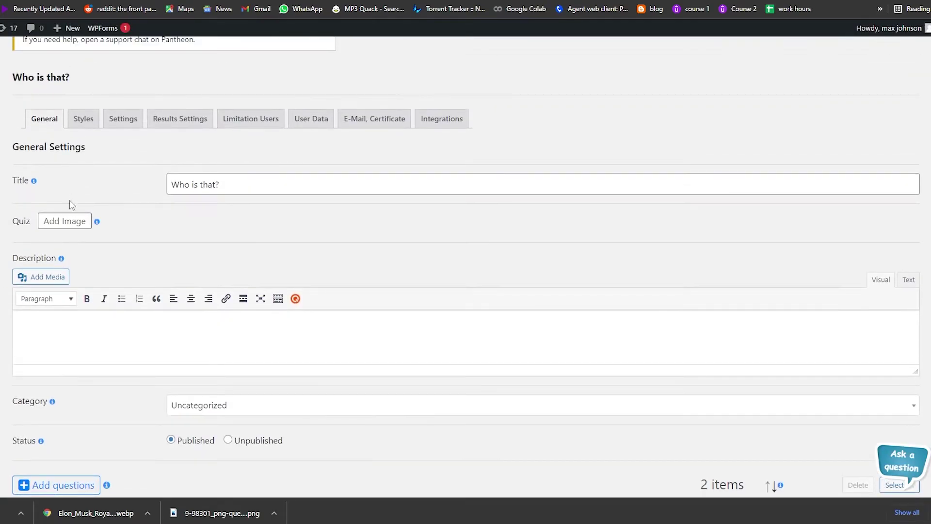
click(67, 222)
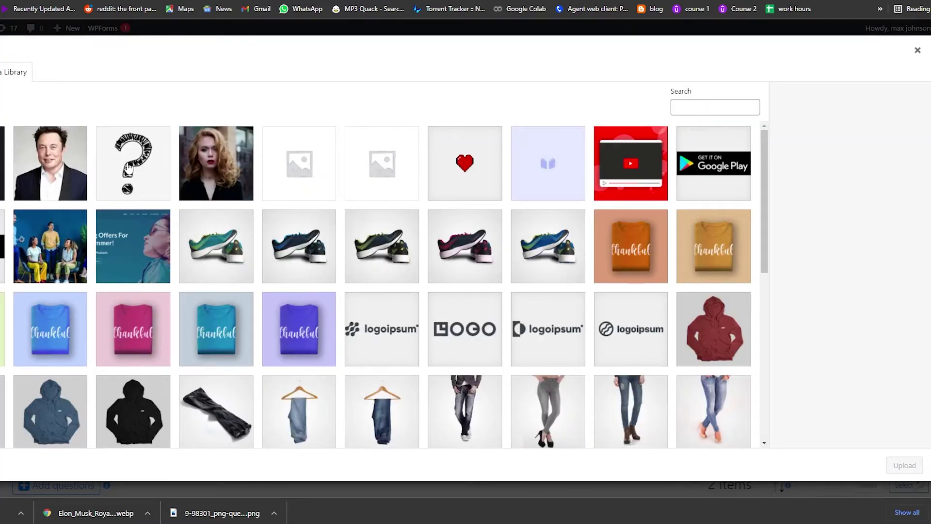
click(161, 161)
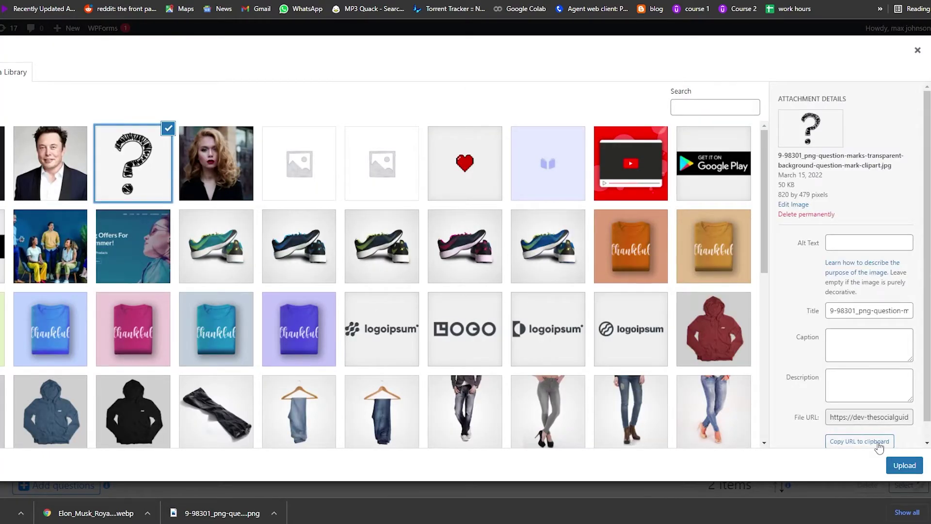
click(890, 469)
scroll(359, 411, down, 1)
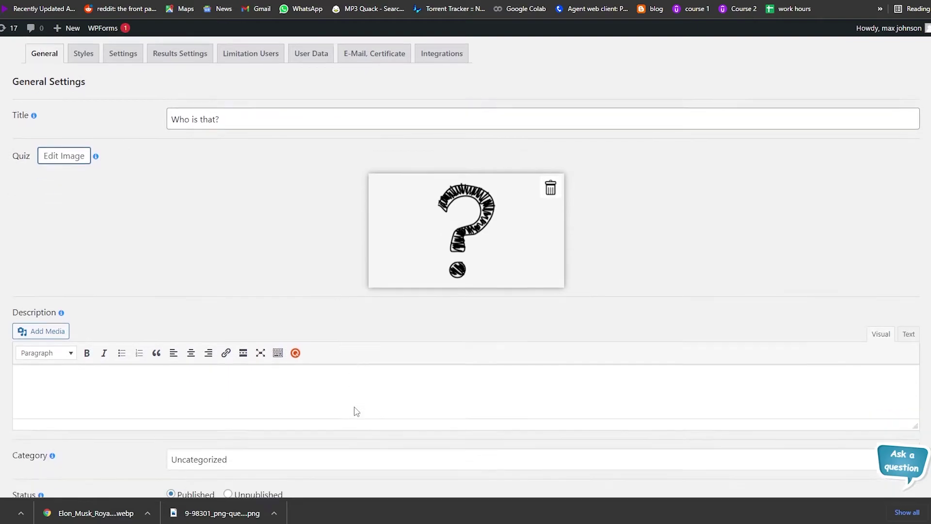
Enter "Name This Person" as the quiz description, then save and close the quiz.
scroll(356, 411, down, 1)
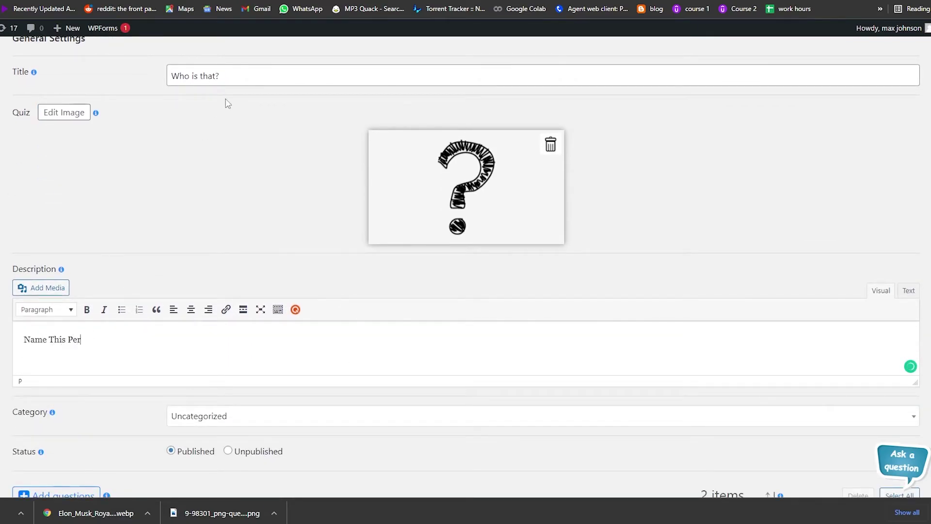
scroll(258, 119, down, 4)
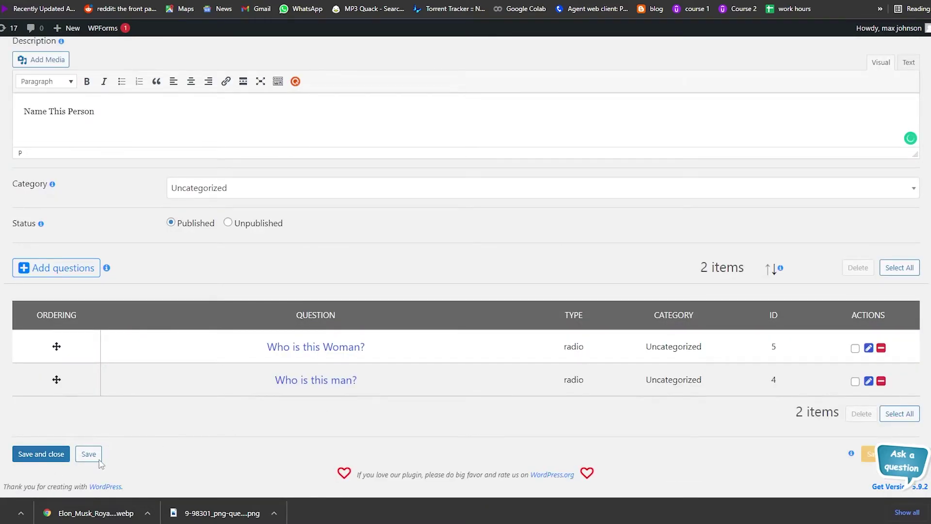
click(90, 455)
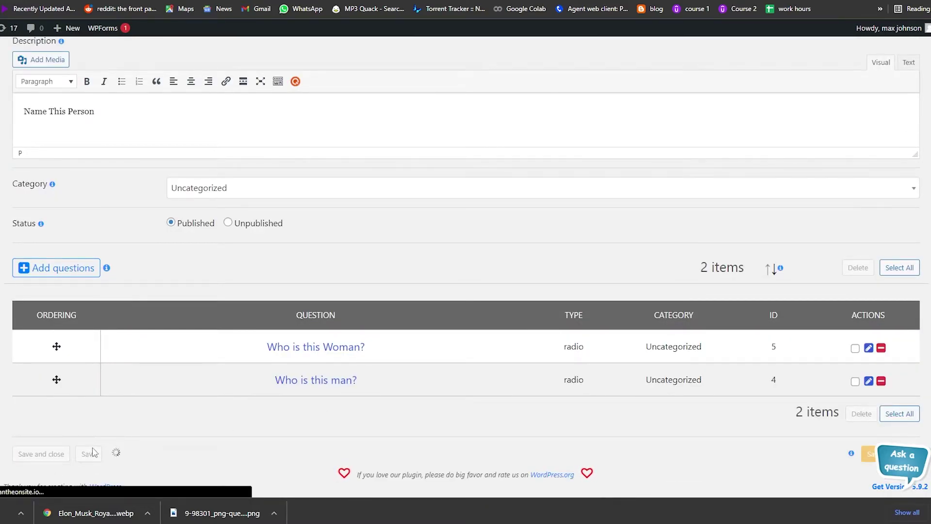
click(40, 454)
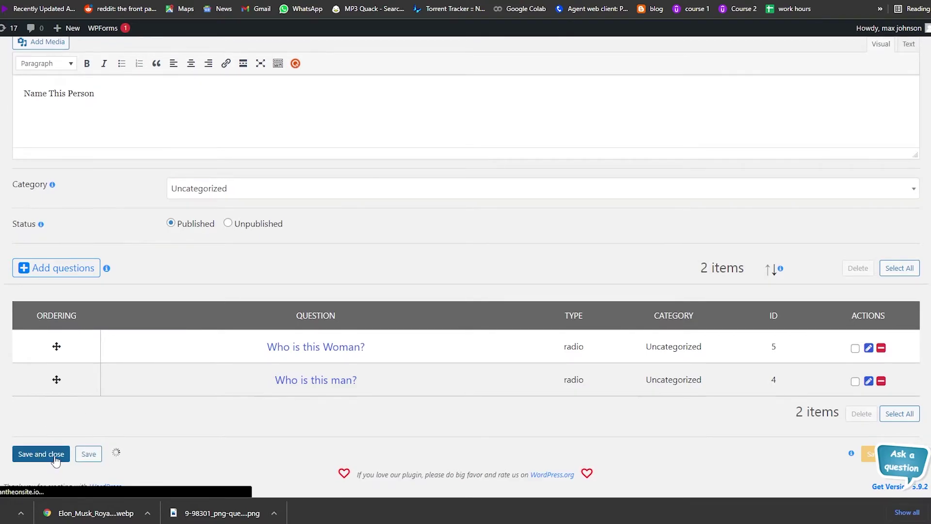
Examine the shortcode and PHP code include provided for the "Who is that?" quiz in the quizzes list.
click(15, 237)
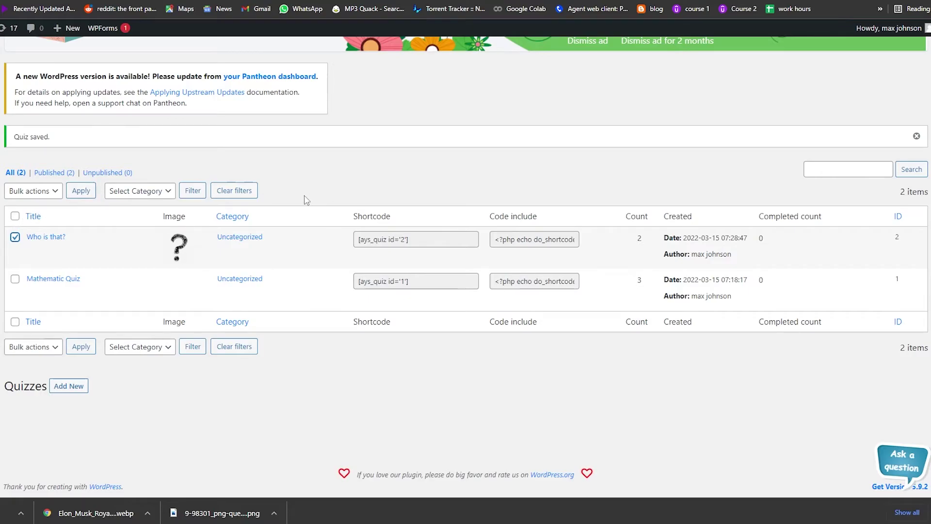
key(space)
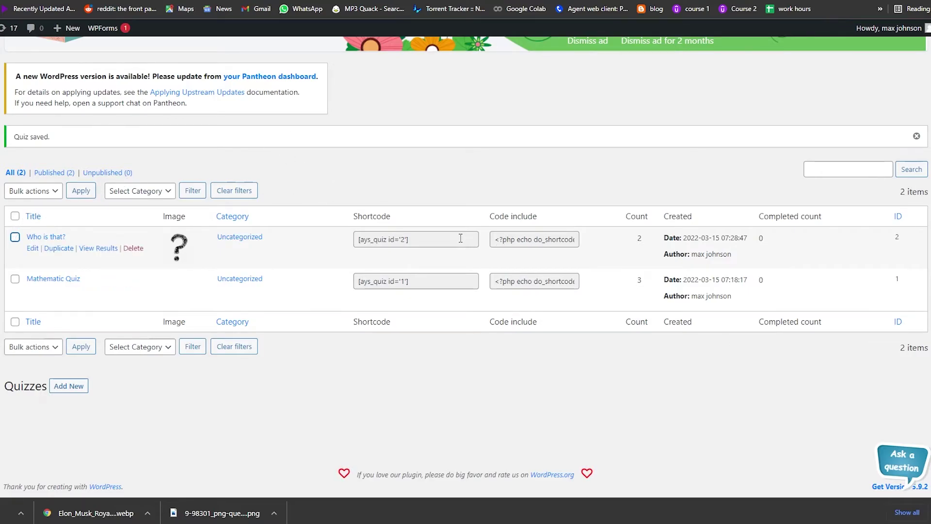
click(571, 241)
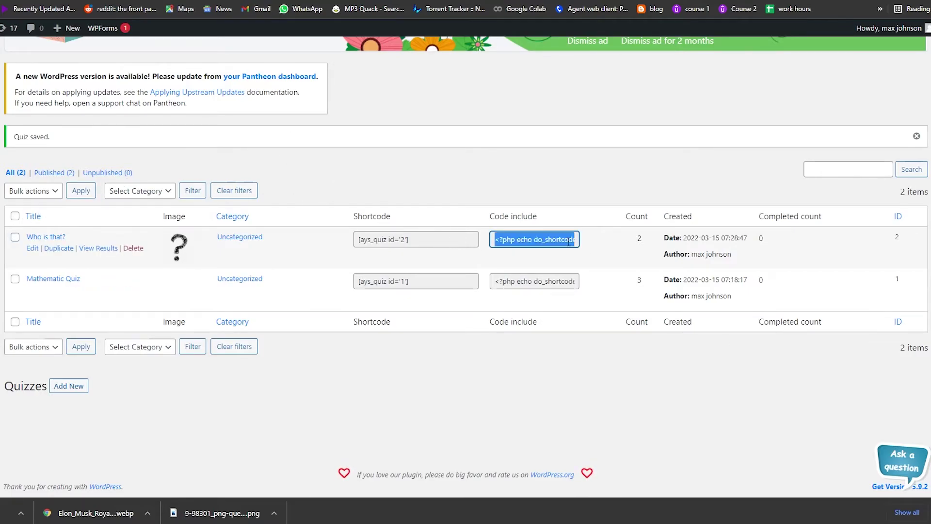
click(518, 339)
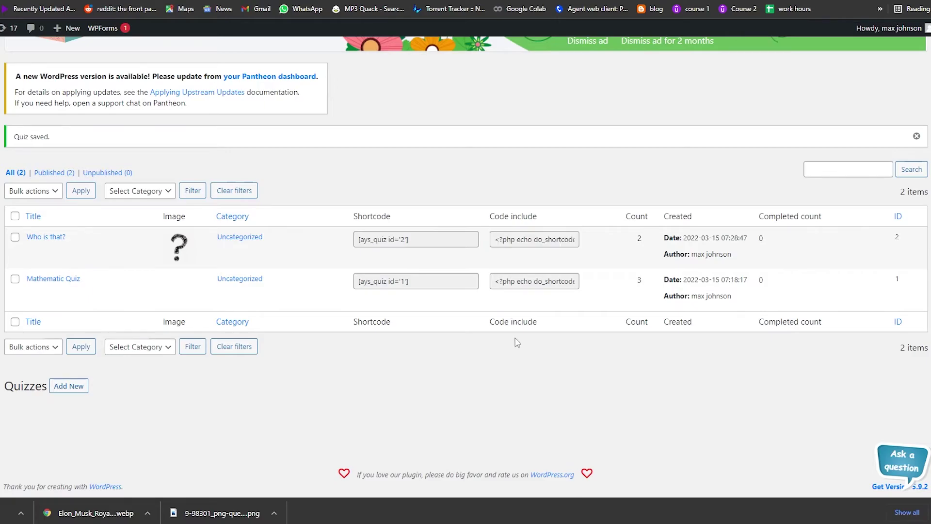
double_click(371, 216)
click(423, 241)
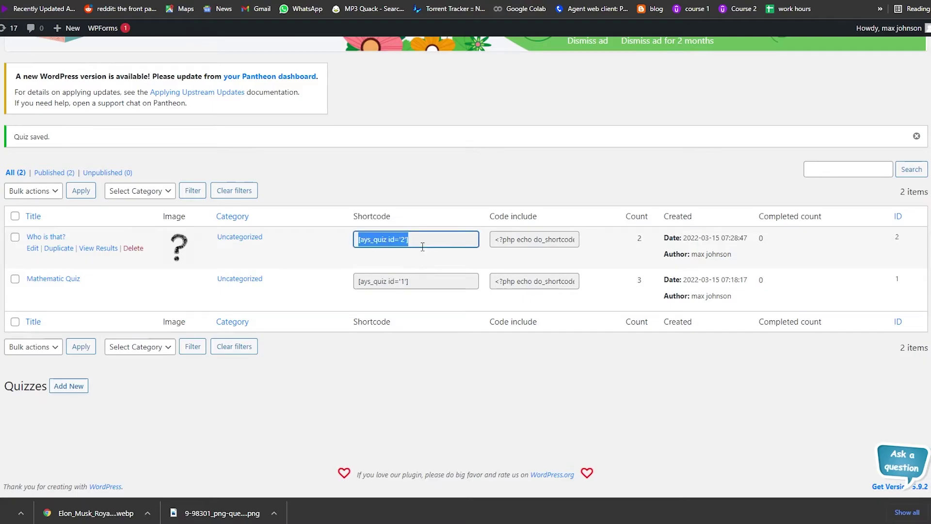
click(416, 199)
scroll(194, 252, up, 3)
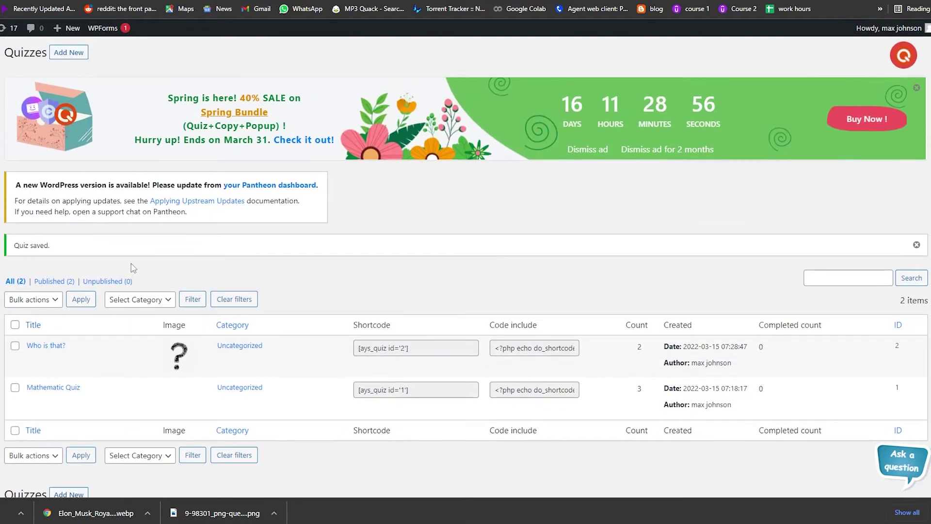
Copy the shortcode of the "Who is that?" quiz from the quizzes list.
mouse_move(33, 95)
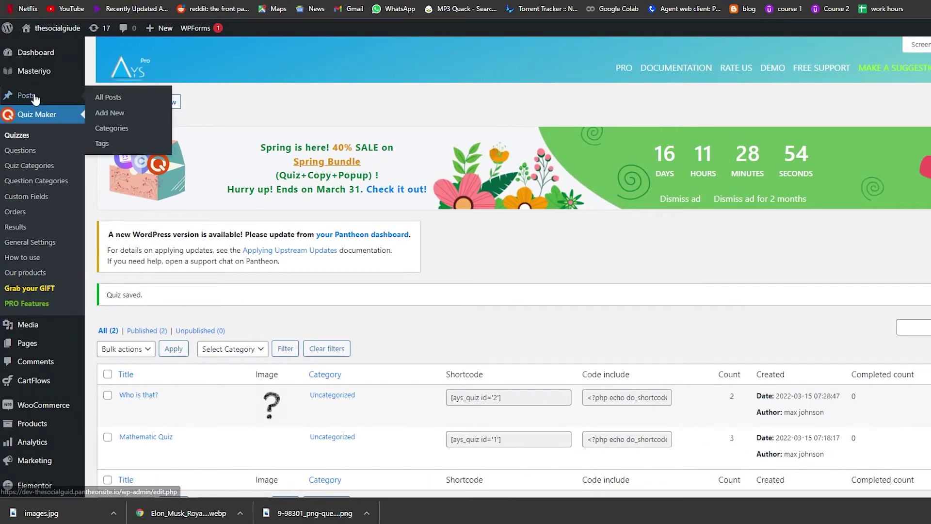
click(124, 118)
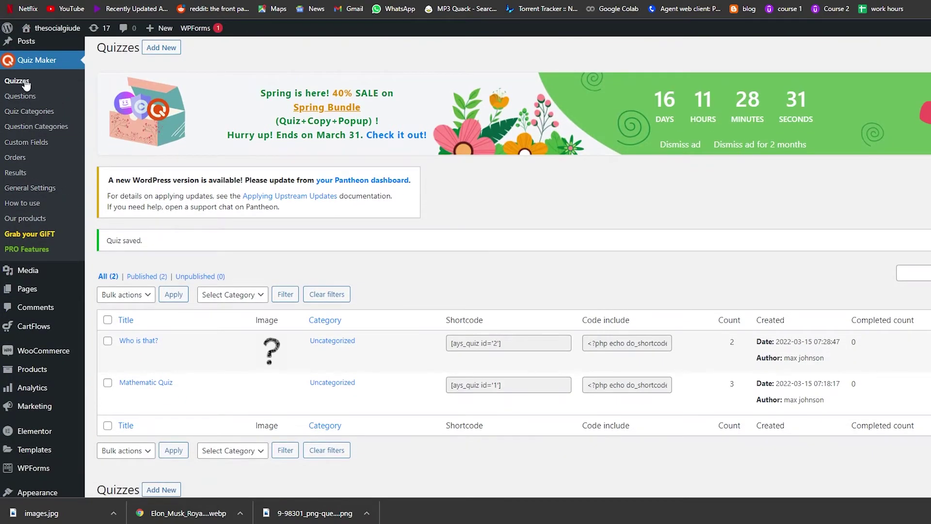
scroll(29, 89, up, 1)
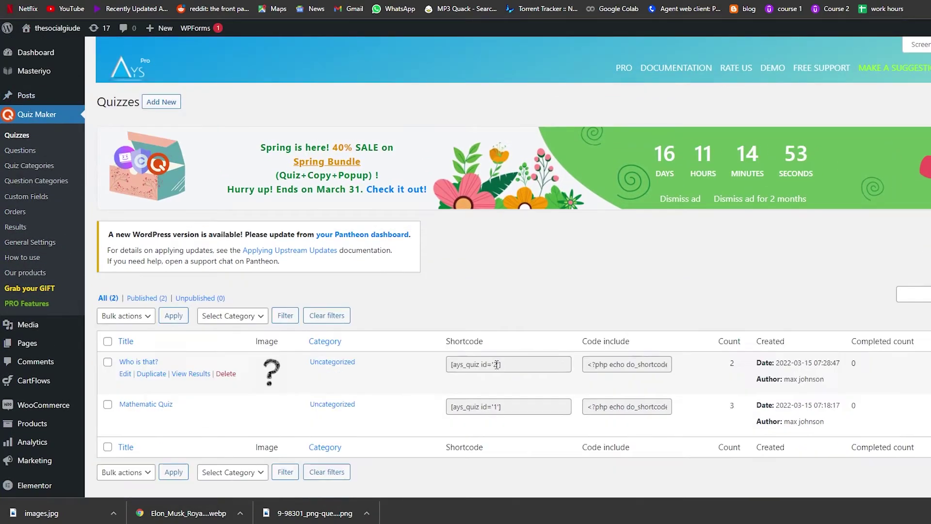
click(497, 364)
click(501, 380)
click(504, 364)
click(469, 305)
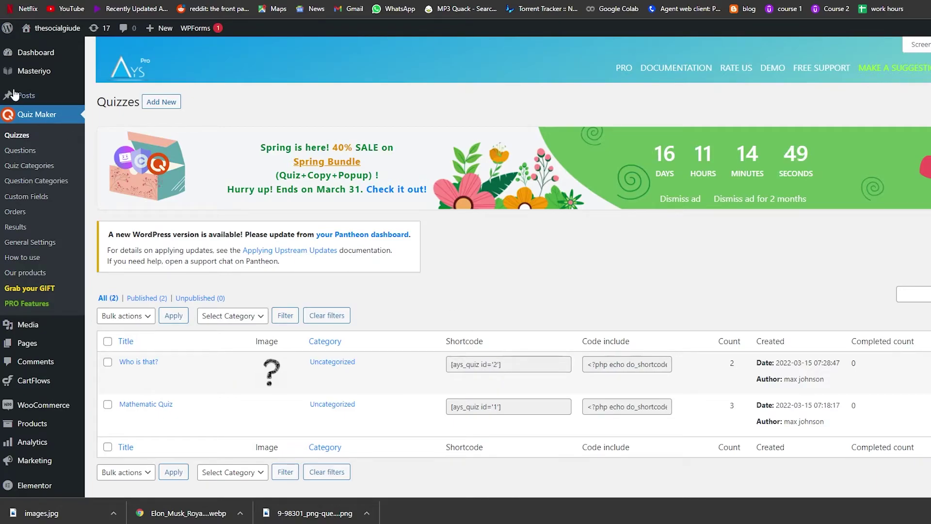
View the published post "Who is that person" from the list of all posts.
mouse_move(18, 96)
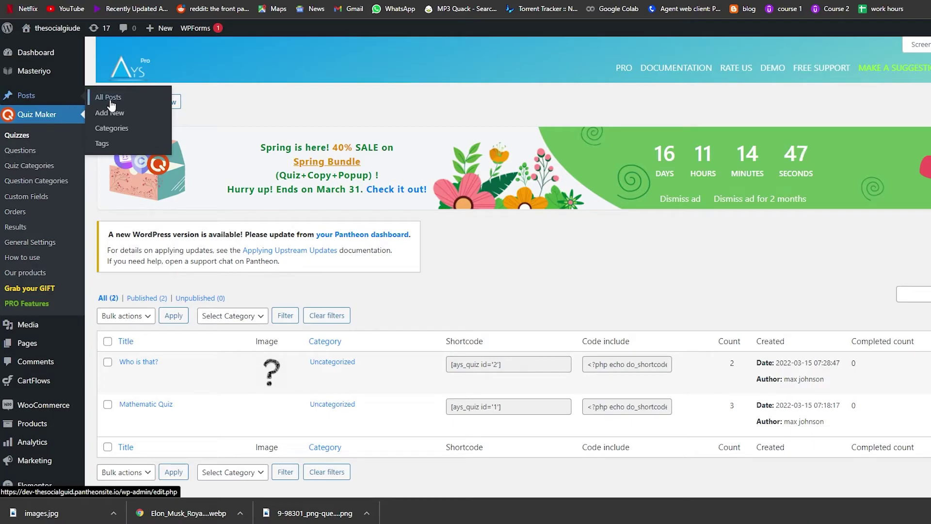
click(111, 100)
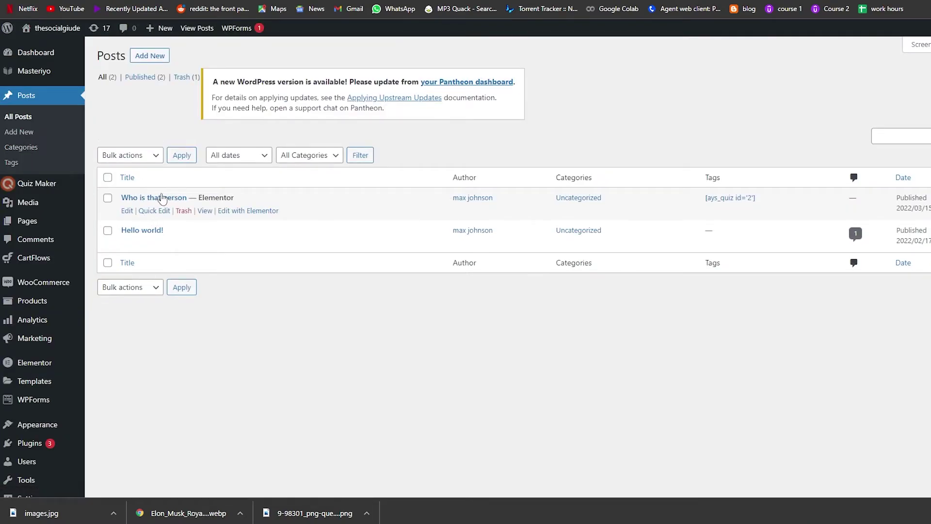
click(205, 212)
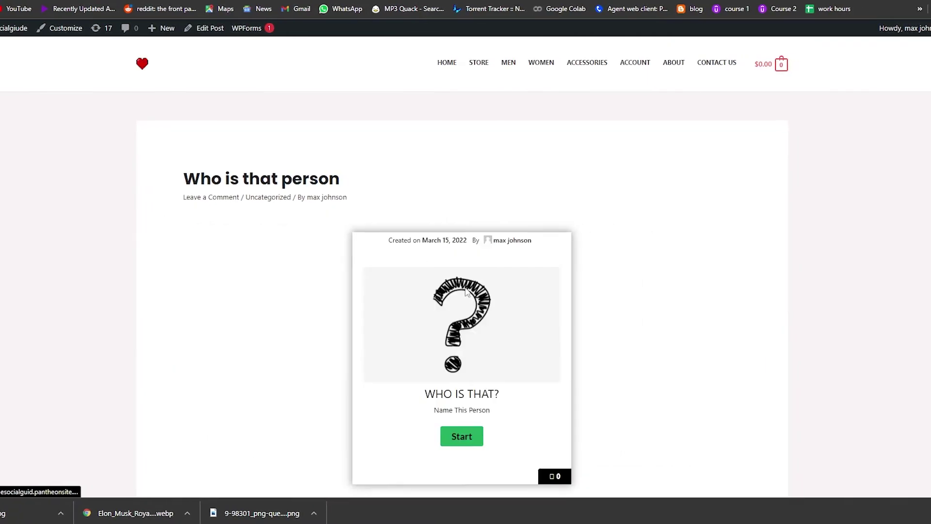
scroll(409, 219, down, 3)
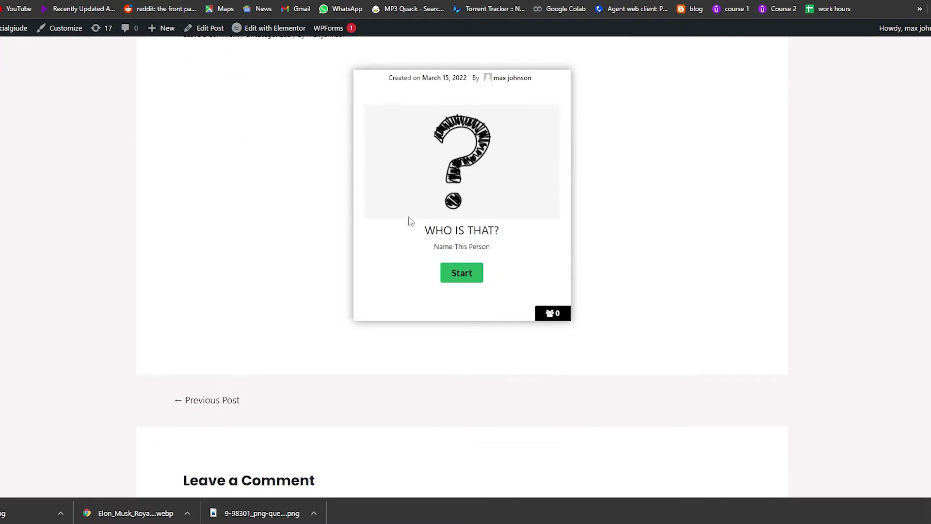
Take the embedded quiz, answering Jennifer Lawrence and Elon Musk, and review the result.
click(470, 271)
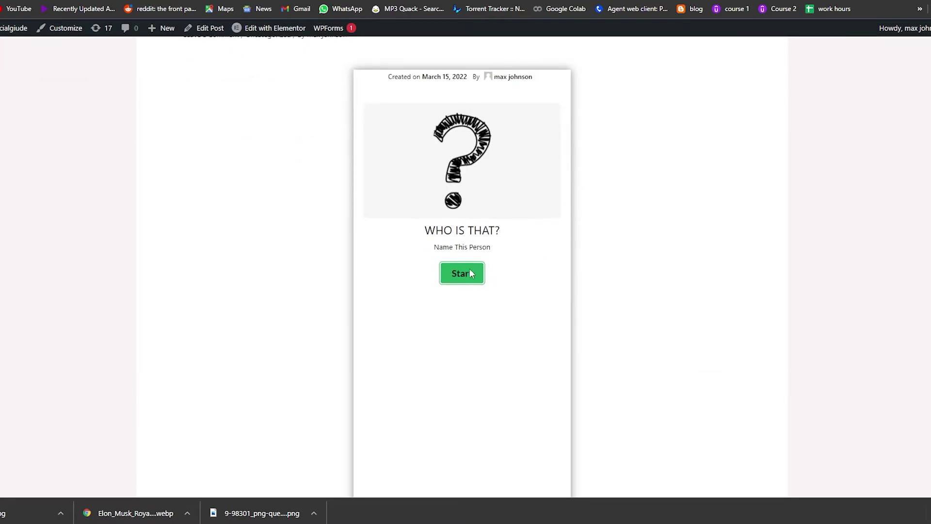
scroll(461, 255, down, 1)
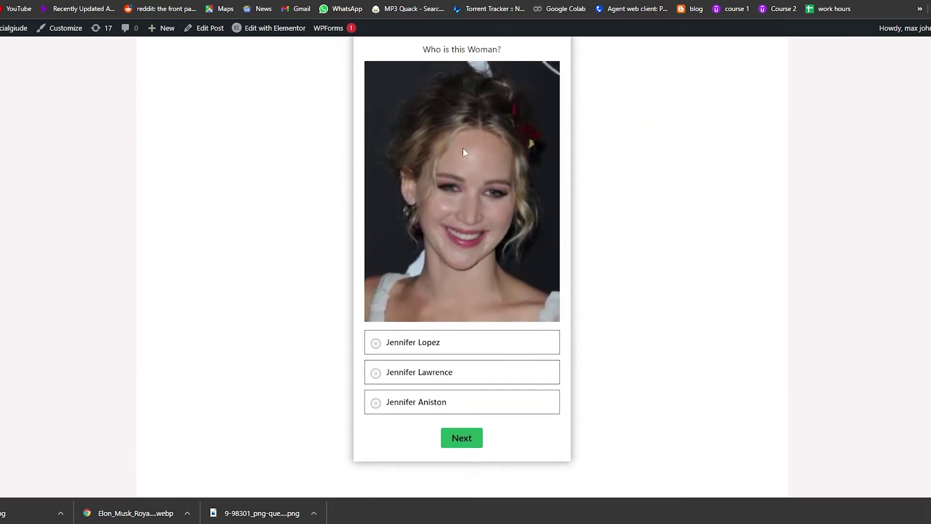
click(423, 345)
click(420, 373)
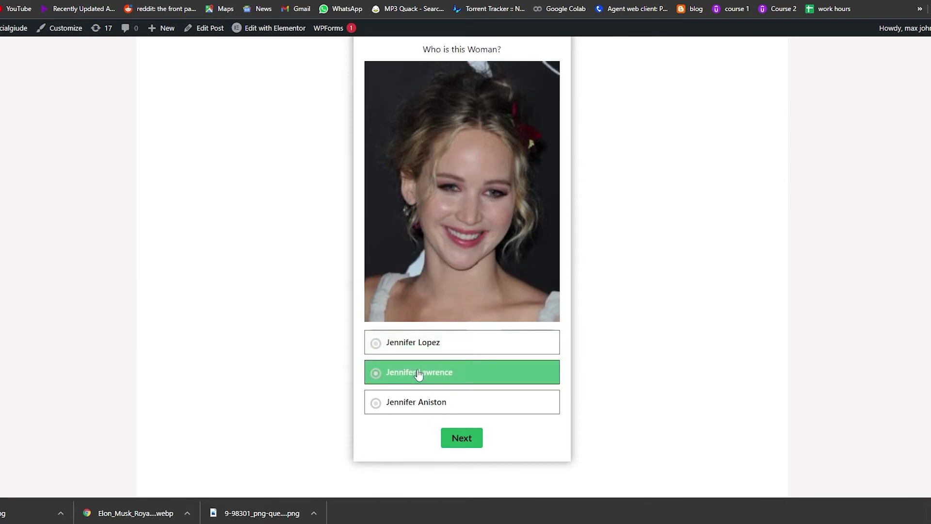
click(468, 438)
click(459, 406)
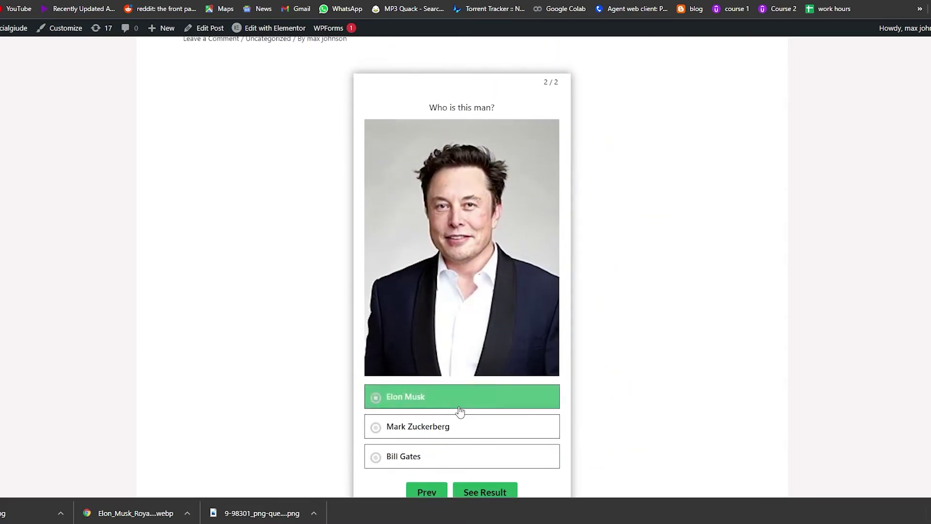
scroll(476, 457, down, 1)
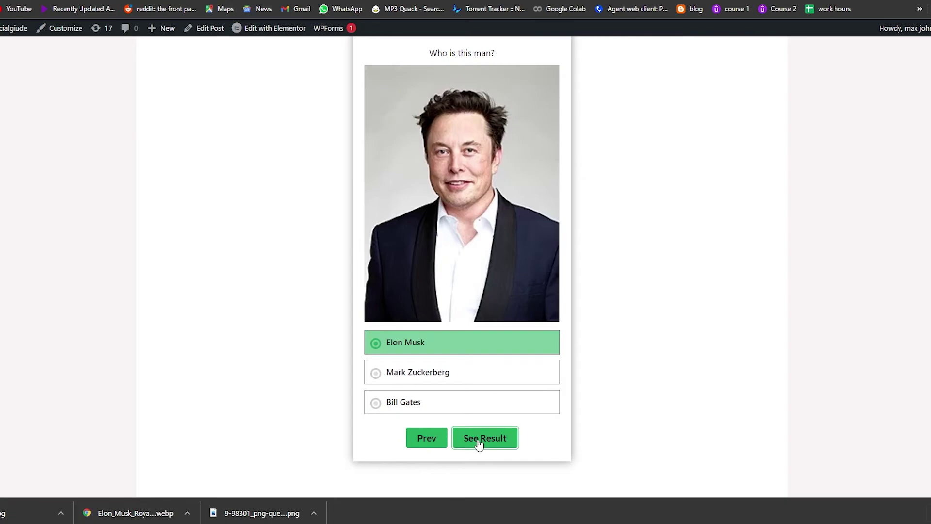
click(477, 441)
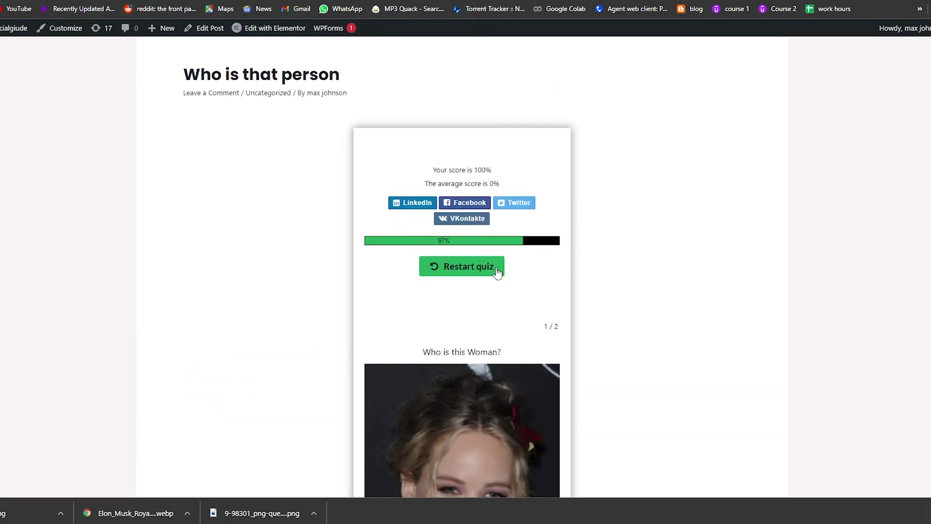
scroll(613, 382, down, 4)
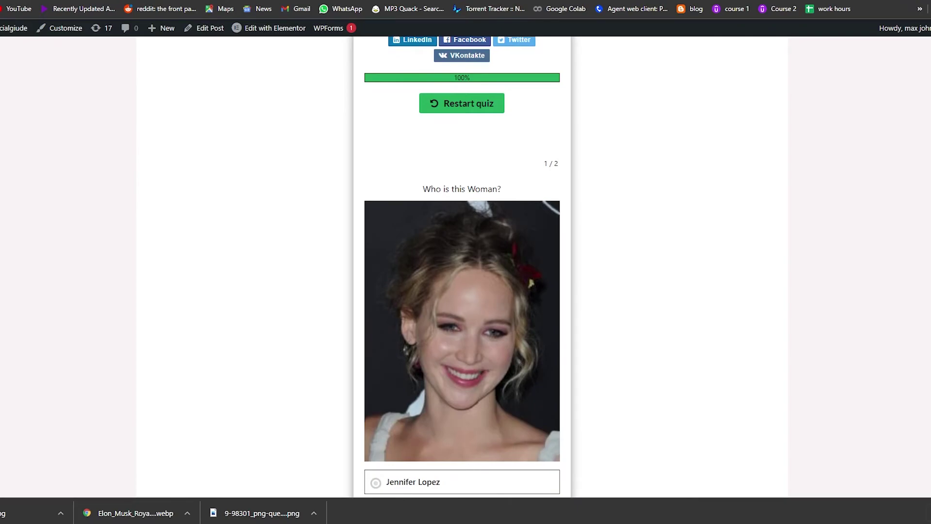
Add a new post from the posts list and open it for editing with Elementor.
key(alt+Left)
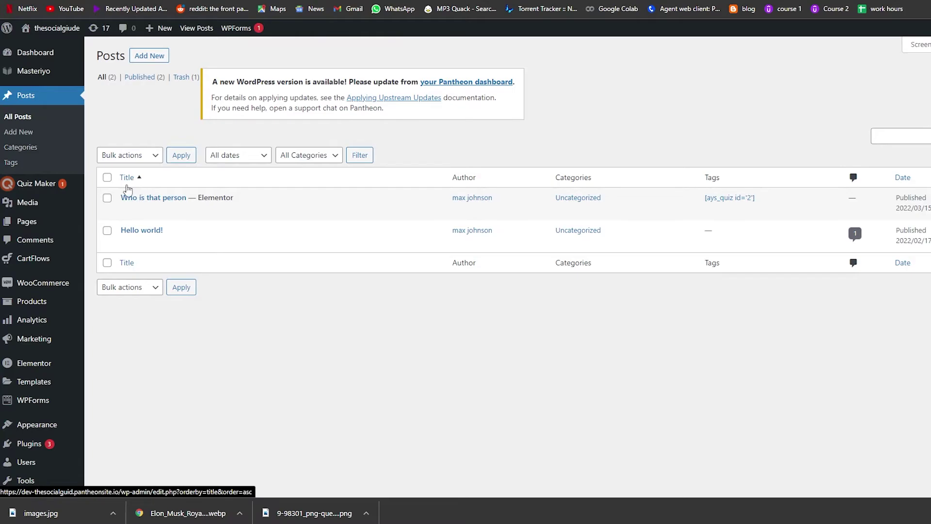
click(146, 58)
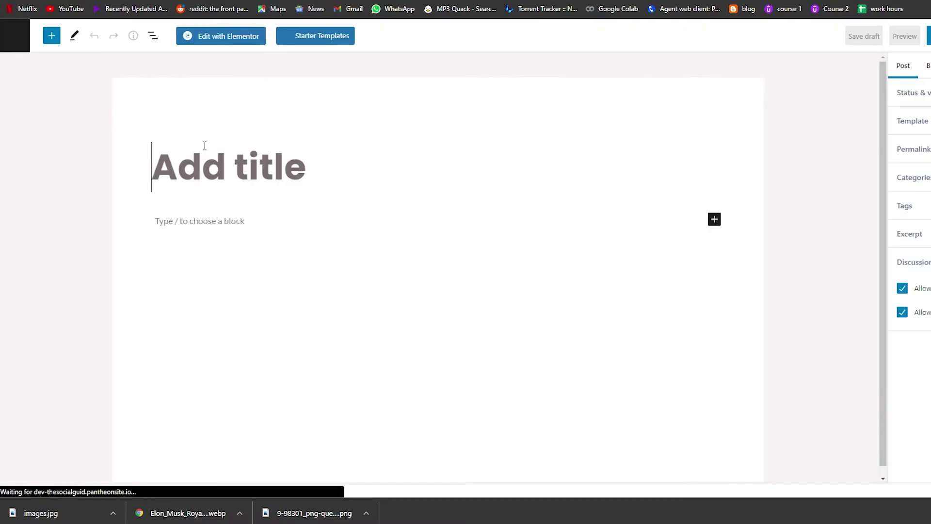
click(239, 43)
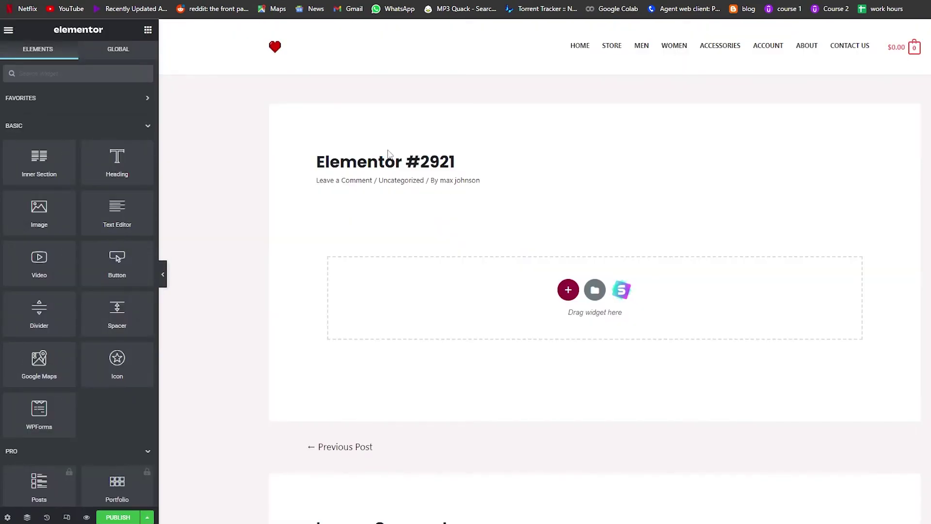
triple_click(408, 165)
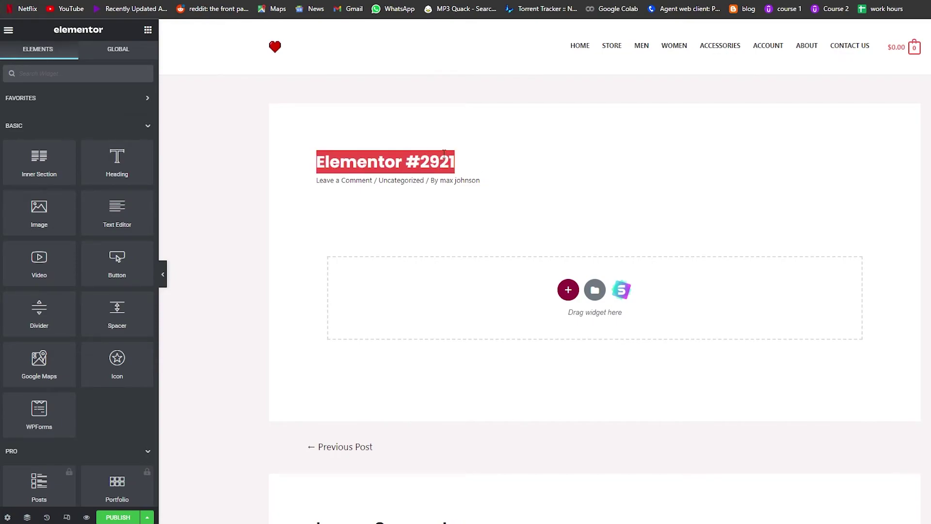
click(449, 183)
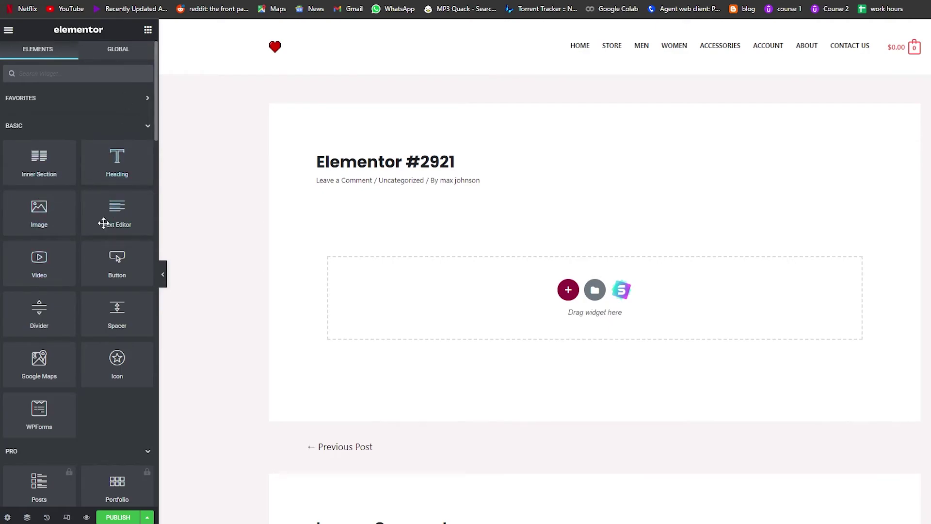
Add a Text Editor widget to the post and replace its placeholder text with the shortcode [ays_quiz id='2'].
drag(114, 212, 518, 295)
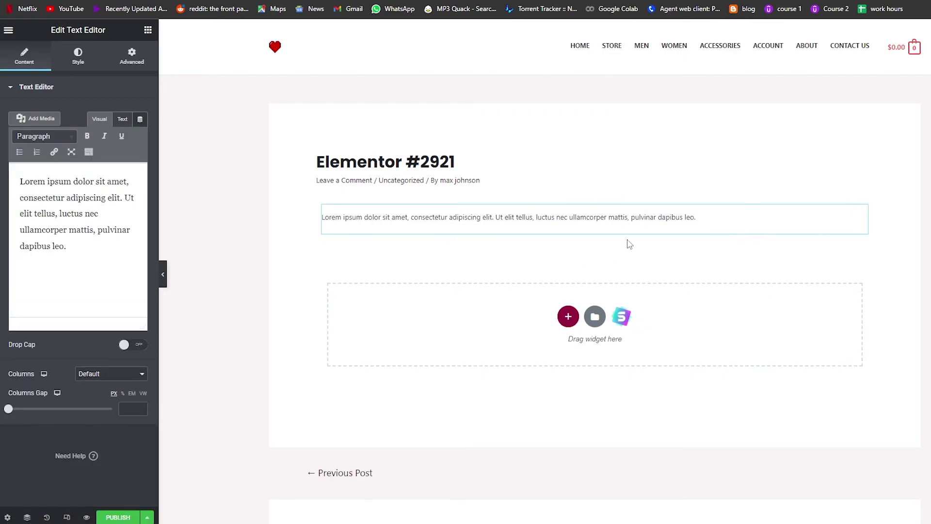
key(ctrl+a)
click(625, 232)
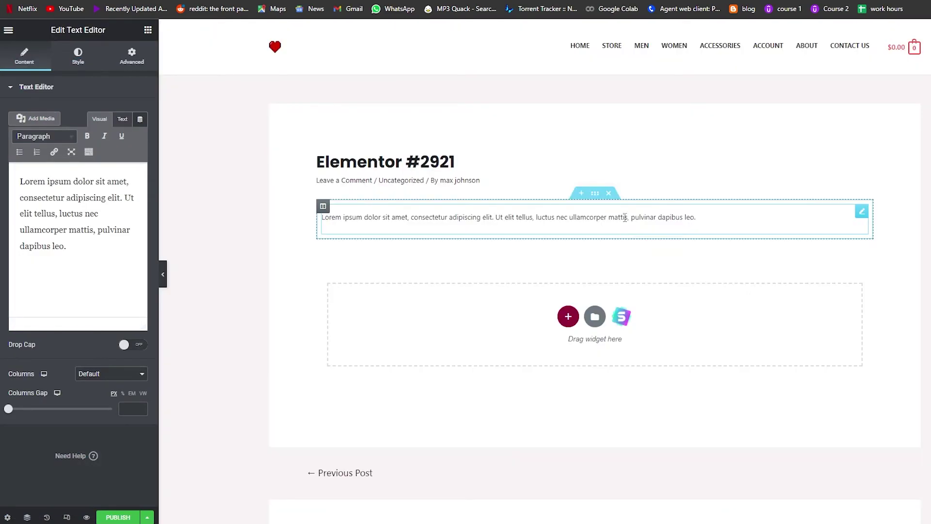
triple_click(627, 217)
key(BackSpace)
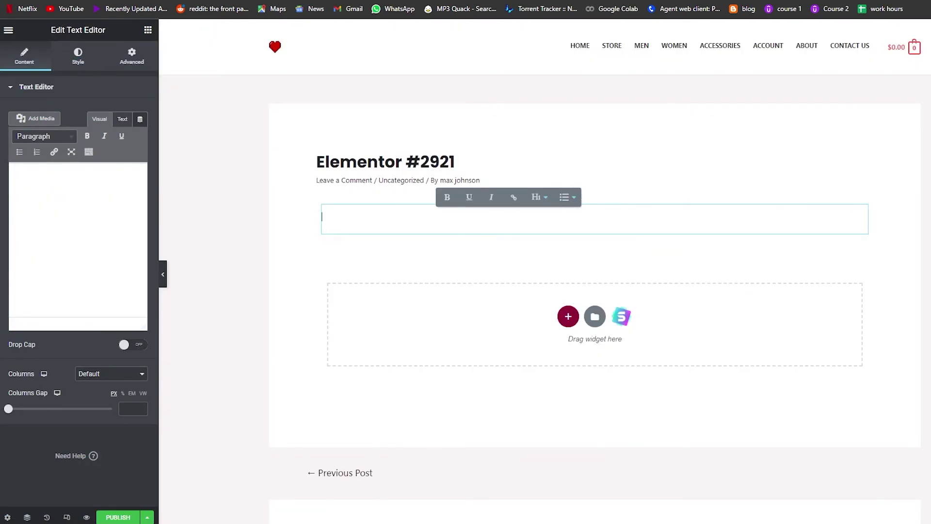
click(380, 243)
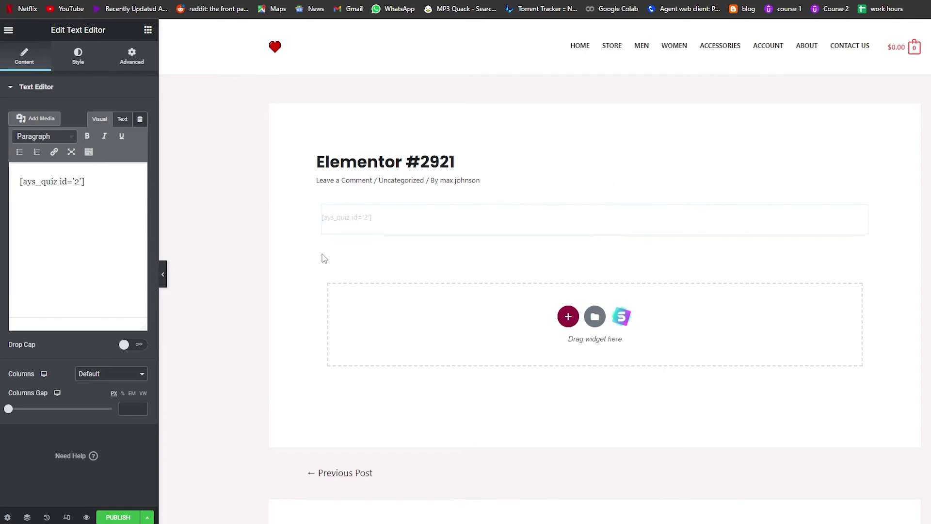
click(302, 268)
scroll(614, 330, down, 2)
scroll(614, 329, up, 2)
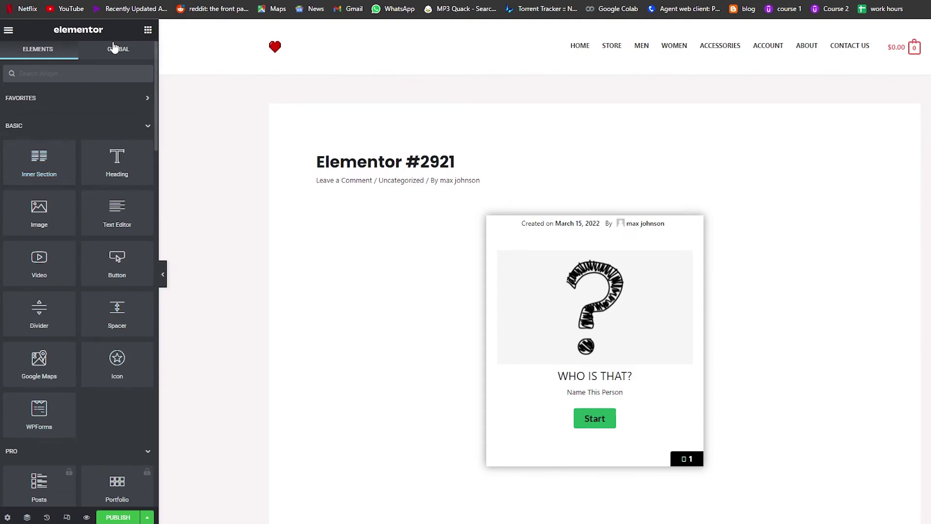
click(62, 126)
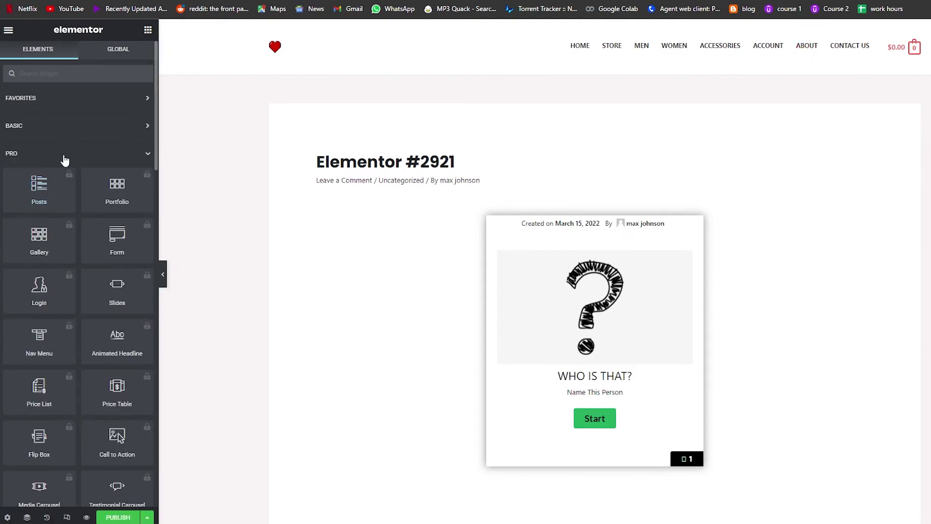
click(72, 153)
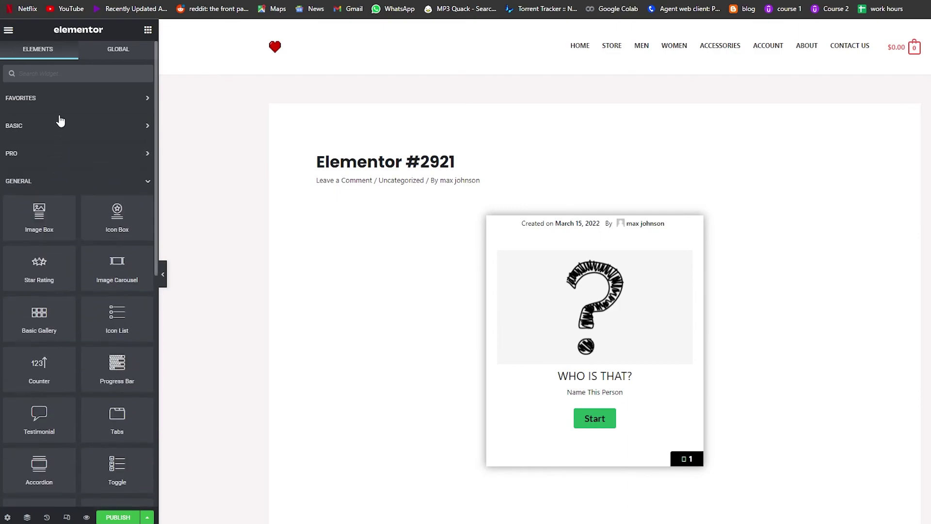
click(58, 98)
click(118, 49)
click(147, 31)
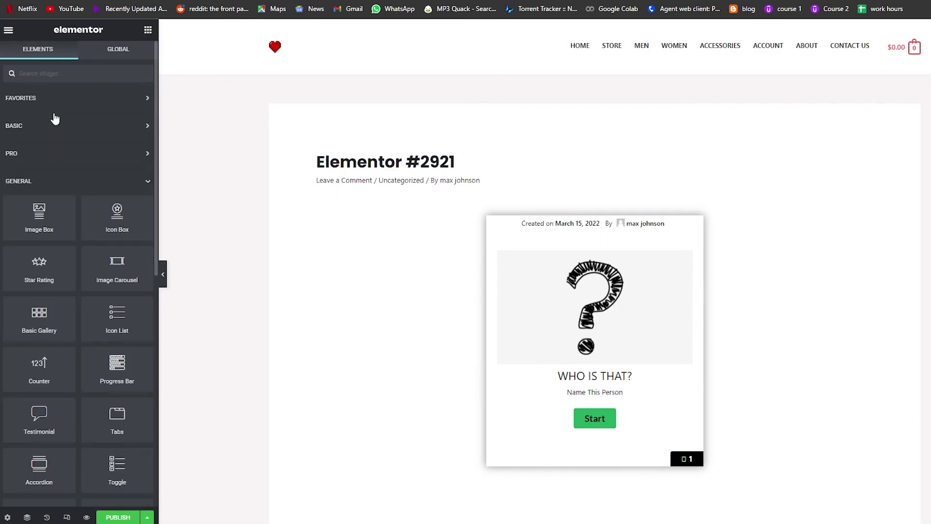
click(9, 30)
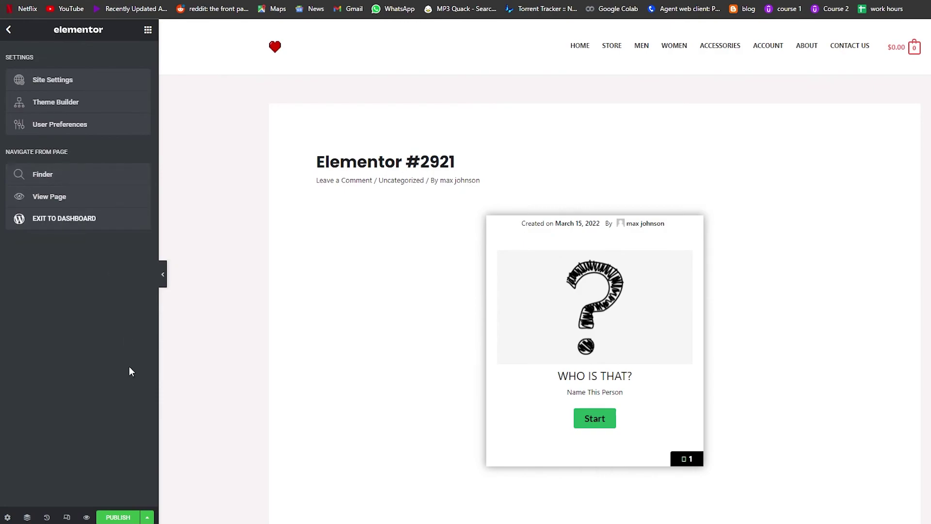
Publish the new Elementor post containing the embedded quiz.
click(139, 518)
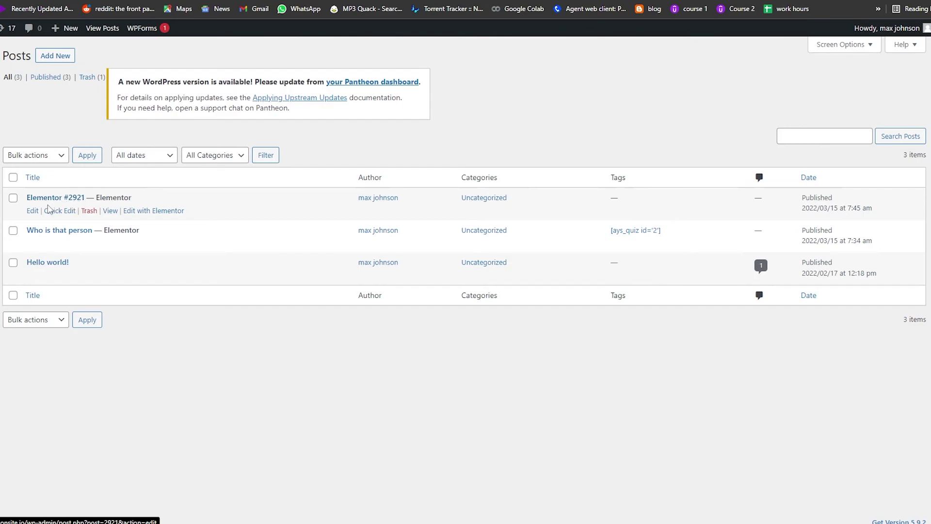
Open the live page of the post "Who is that person" from the posts list and look over its embedded quiz.
click(32, 211)
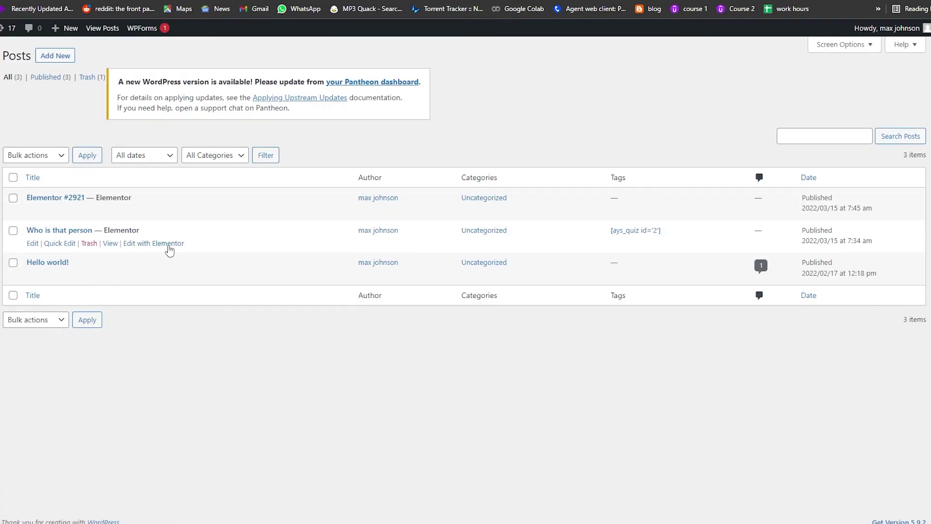
click(109, 245)
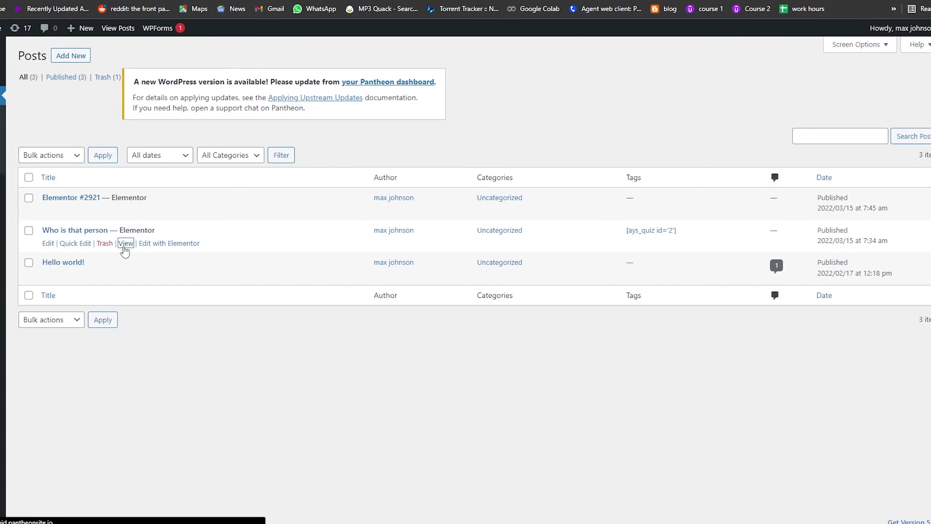
scroll(404, 281, down, 3)
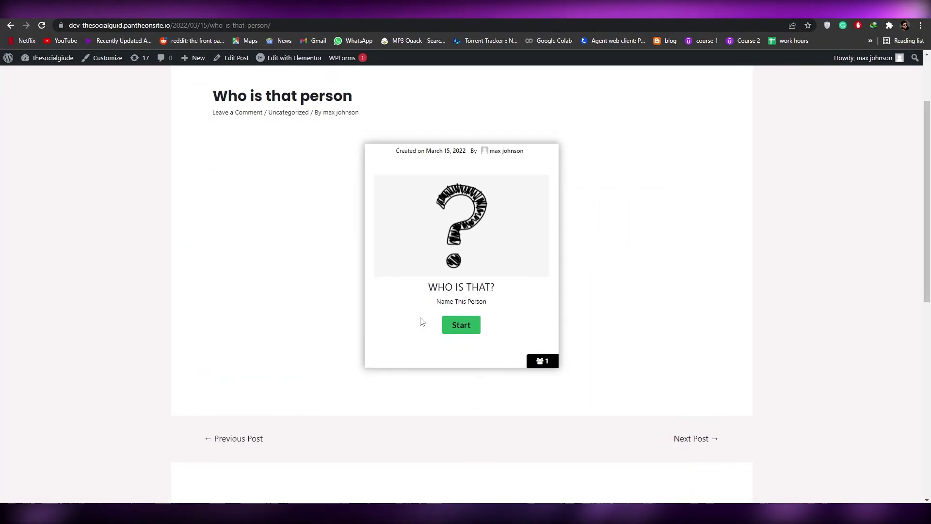
scroll(421, 321, up, 1)
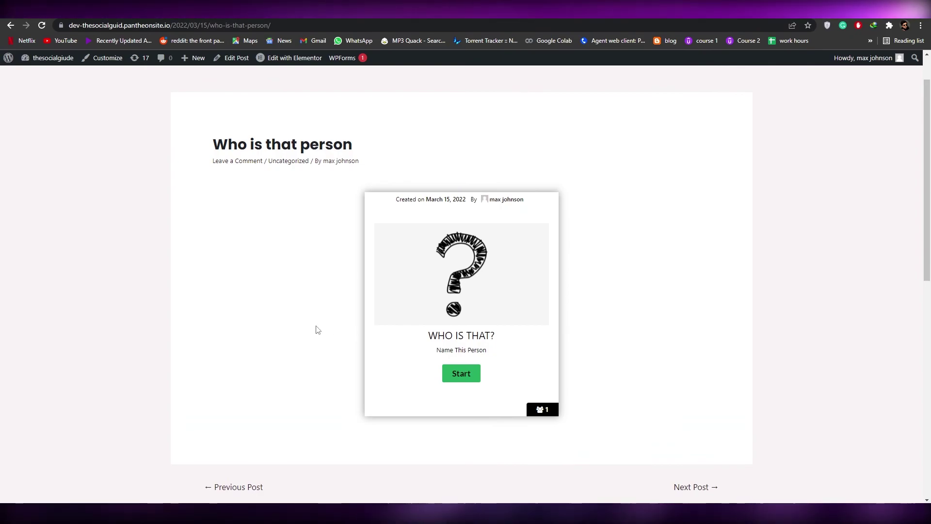